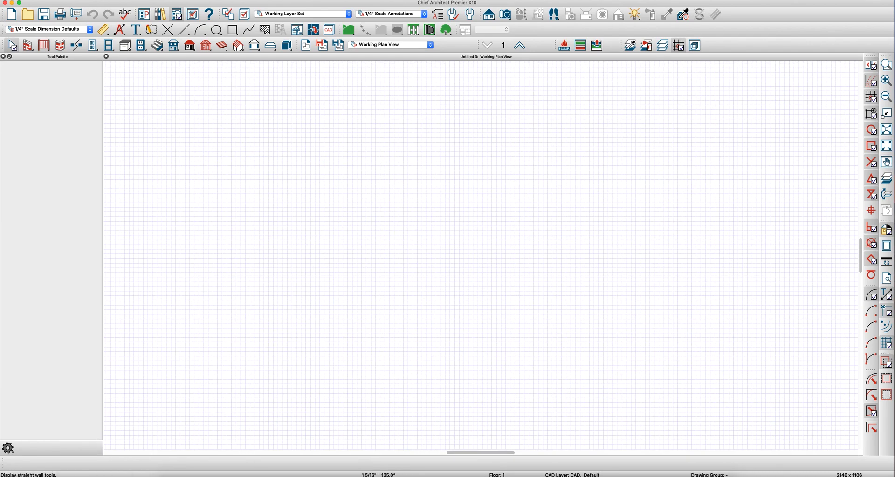
Draw a closed rectangular room with straight exterior walls in the empty plan
{"action": "left_click", "coordinate": [30, 47]}
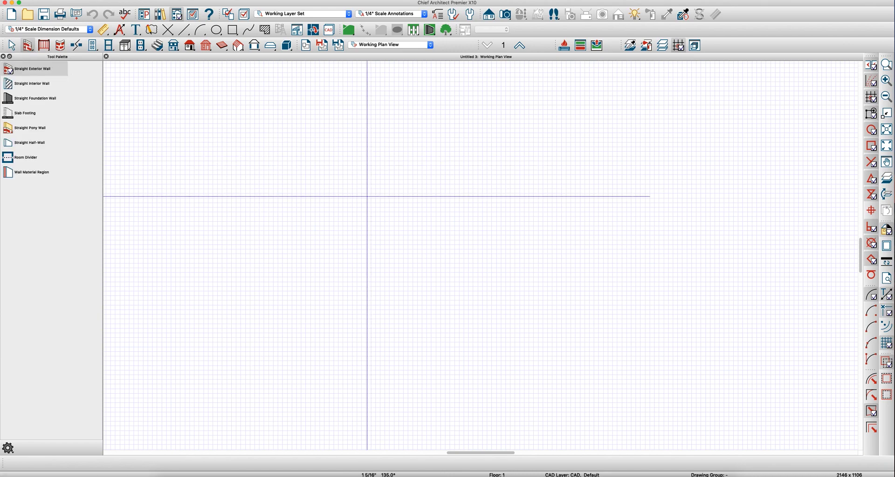
{"action": "mouse_move", "coordinate": [350, 185]}
{"action": "left_mouse_down"}
{"action": "mouse_move", "coordinate": [565, 186]}
{"action": "mouse_move", "coordinate": [567, 342]}
{"action": "left_mouse_up"}
{"action": "left_click_drag", "start_coordinate": [567, 342], "coordinate": [350, 343]}
{"action": "left_click_drag", "start_coordinate": [351, 342], "coordinate": [351, 187]}
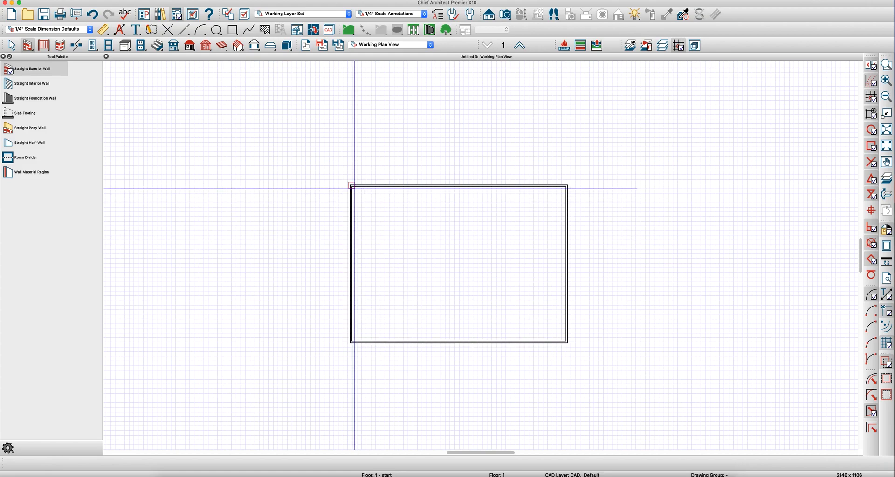
Turn off the floor default moldings for the new room and delete its Default Base Molding profile
{"action": "scroll", "coordinate": [369, 210], "scroll_direction": "up", "scroll_amount": 3}
{"action": "double_click", "coordinate": [404, 241]}
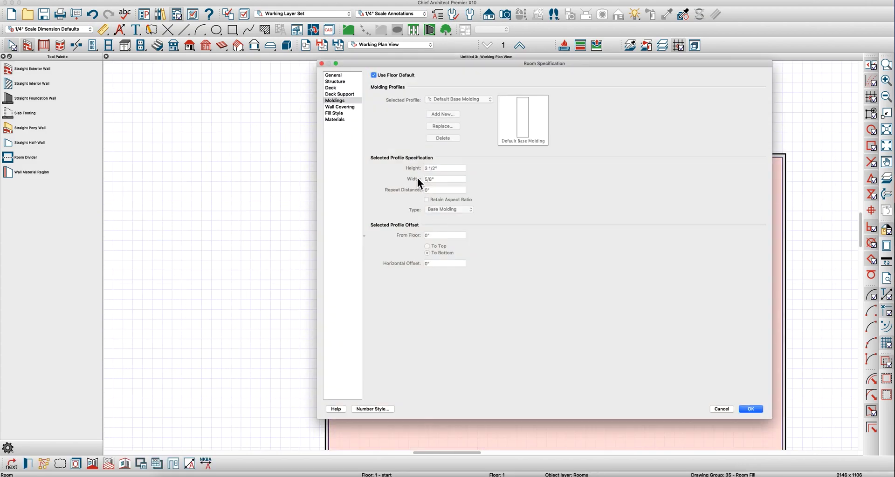
{"action": "left_click", "coordinate": [393, 74]}
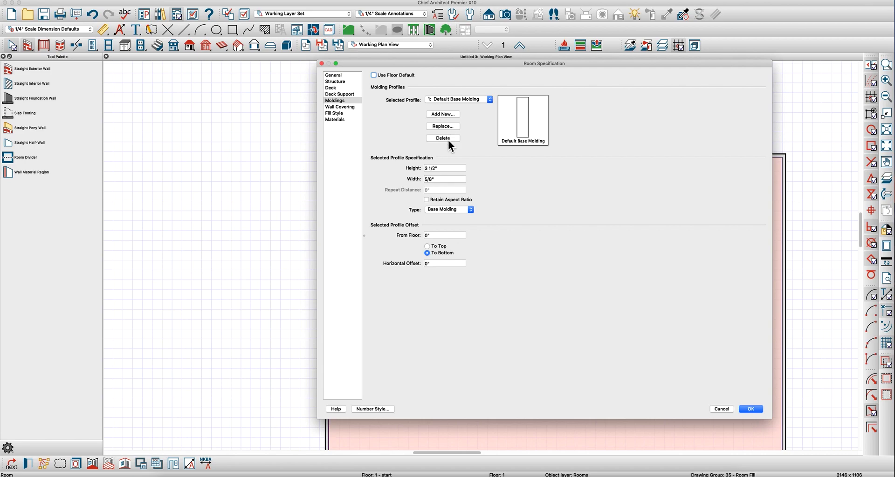
{"action": "left_click", "coordinate": [448, 139]}
{"action": "left_click", "coordinate": [753, 410]}
{"action": "scroll", "coordinate": [440, 225], "scroll_direction": "up", "scroll_amount": 3}
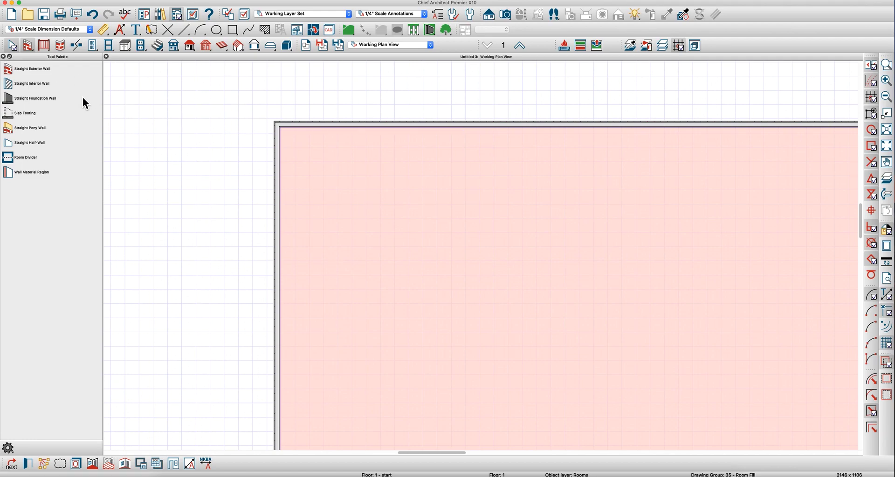
{"action": "key", "text": "Escape"}
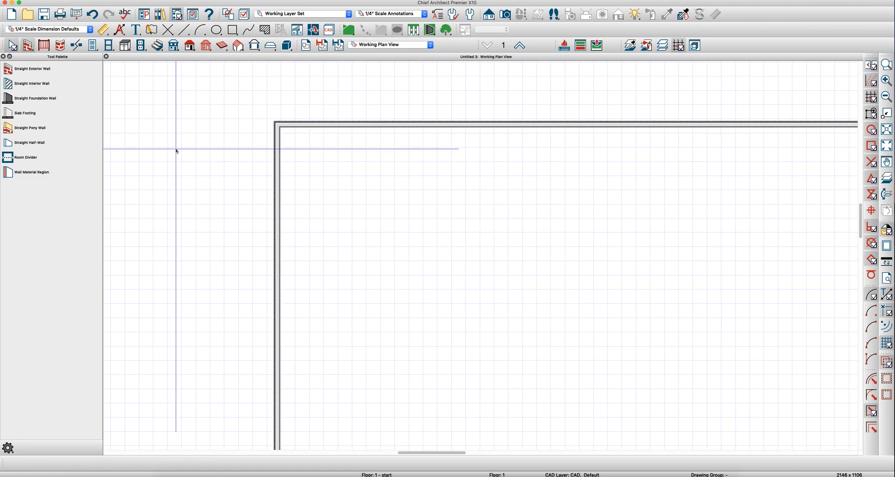
{"action": "key", "text": "s"}
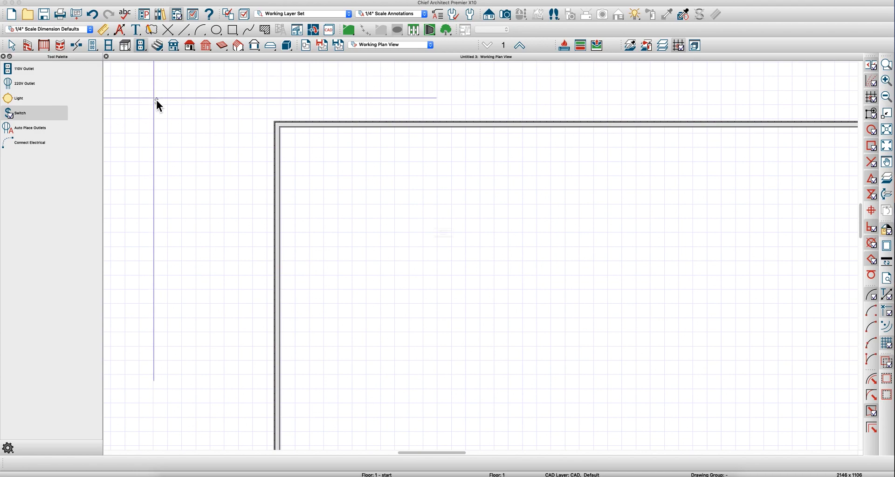
{"action": "left_click", "coordinate": [156, 100]}
{"action": "left_click", "coordinate": [495, 250]}
{"action": "key", "text": "space"}
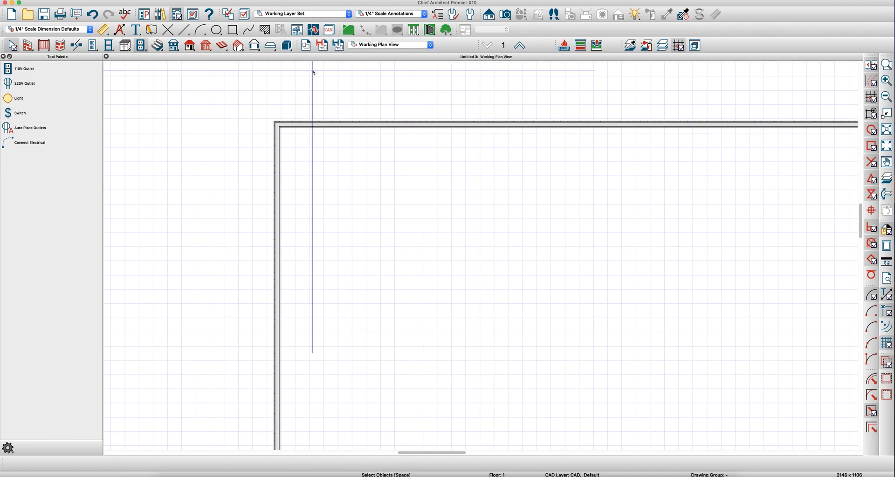
{"action": "left_click", "coordinate": [507, 16]}
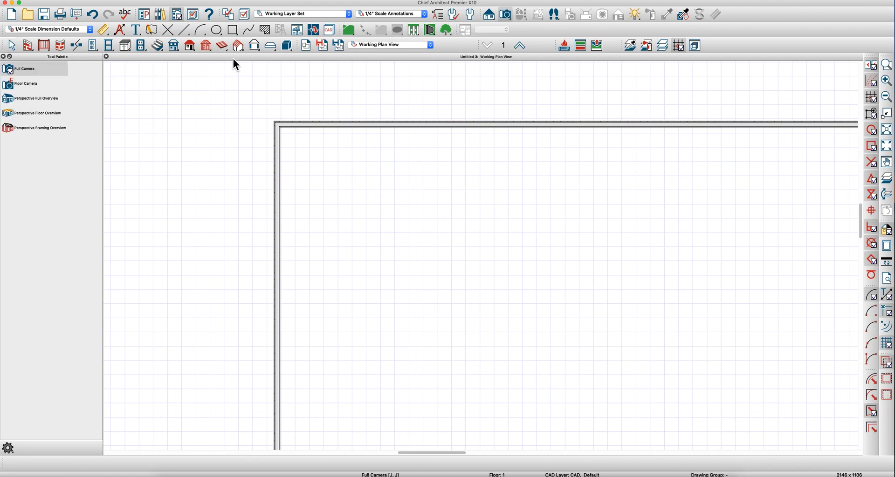
Create a wall elevation view of the room's upper wall from inside the room
{"action": "left_click", "coordinate": [488, 18]}
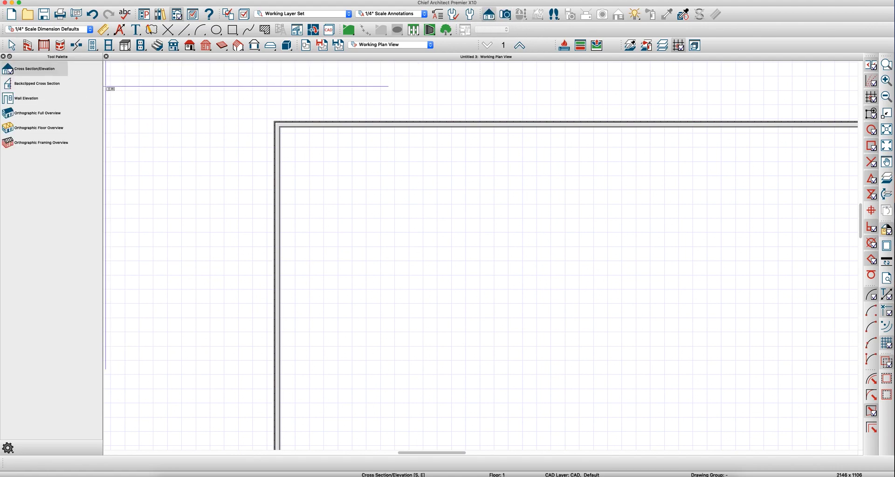
{"action": "left_click", "coordinate": [32, 99]}
{"action": "left_click_drag", "start_coordinate": [528, 253], "coordinate": [528, 265]}
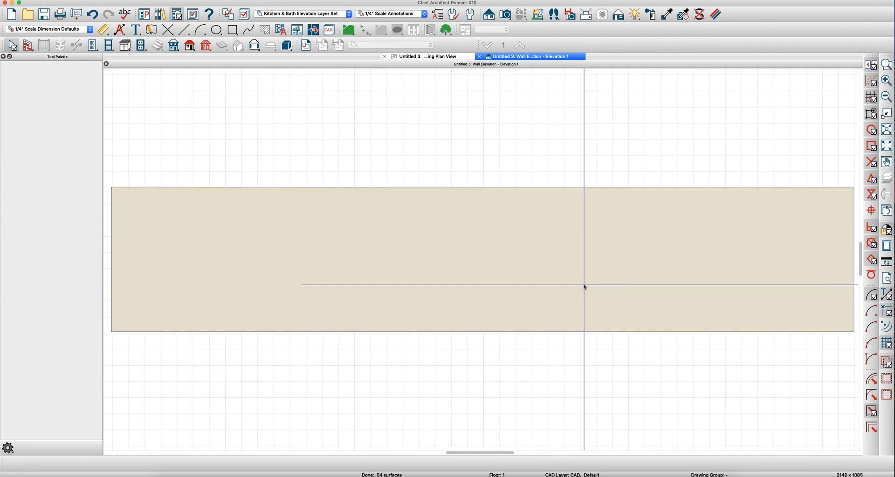
Draw a 6" by 6" wall material region low on the wall near its left end in the elevation
{"action": "scroll", "coordinate": [584, 287], "scroll_direction": "down", "scroll_amount": 3}
{"action": "middle_click_drag", "start_coordinate": [332, 256], "coordinate": [371, 272]}
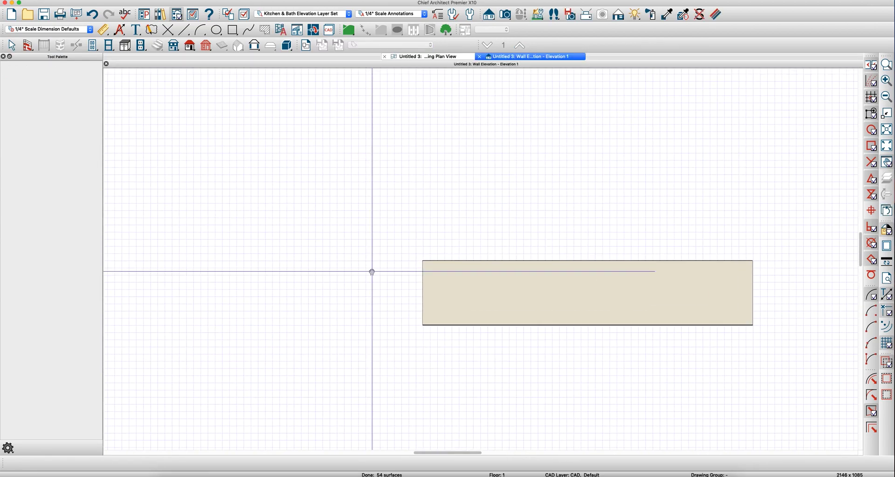
{"action": "scroll", "coordinate": [457, 298], "scroll_direction": "up", "scroll_amount": 2}
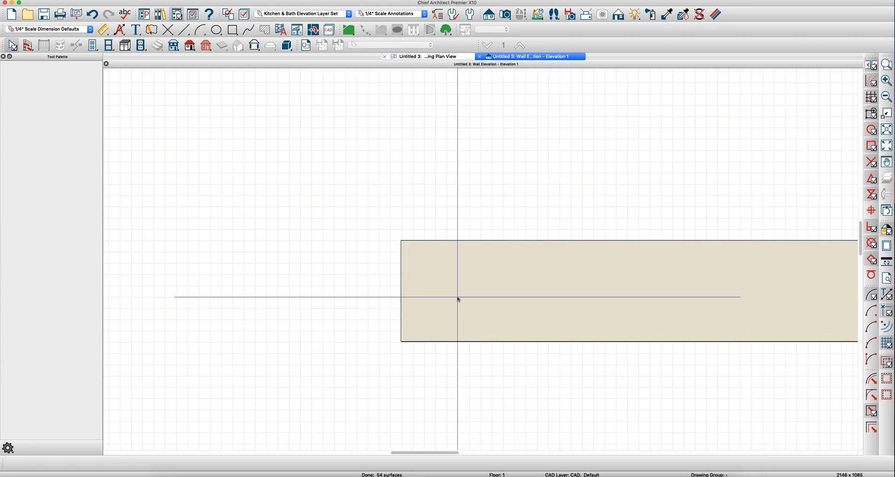
{"action": "scroll", "coordinate": [458, 298], "scroll_direction": "up", "scroll_amount": 1}
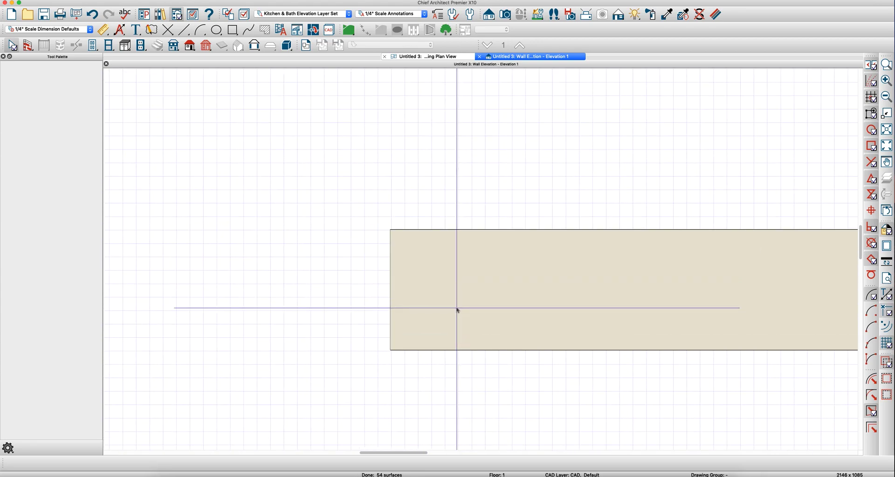
{"action": "scroll", "coordinate": [457, 307], "scroll_direction": "up", "scroll_amount": 2}
{"action": "scroll", "coordinate": [444, 331], "scroll_direction": "up", "scroll_amount": 1}
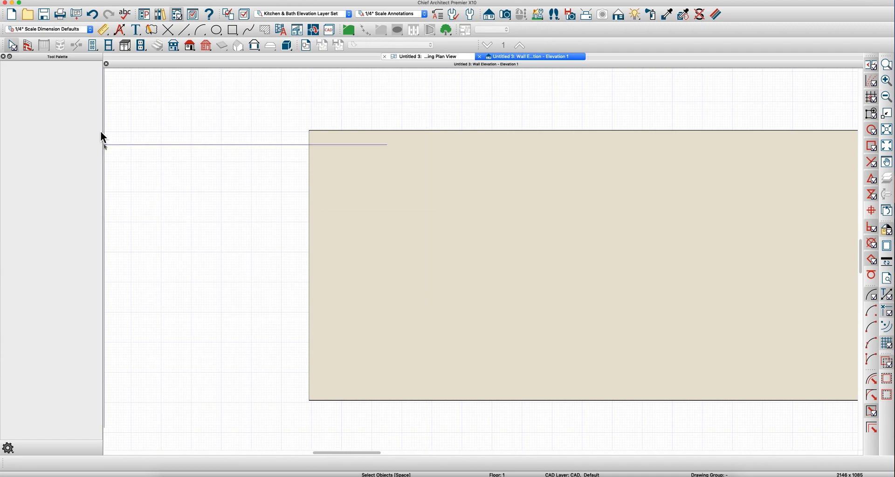
{"action": "left_click", "coordinate": [28, 47]}
{"action": "left_click", "coordinate": [41, 172]}
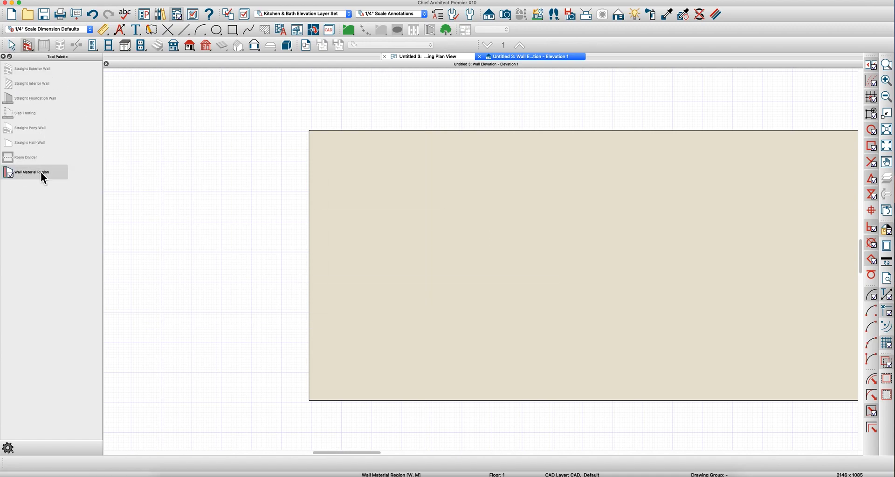
{"action": "left_click_drag", "start_coordinate": [406, 362], "coordinate": [434, 341]}
{"action": "key", "text": "Tab"}
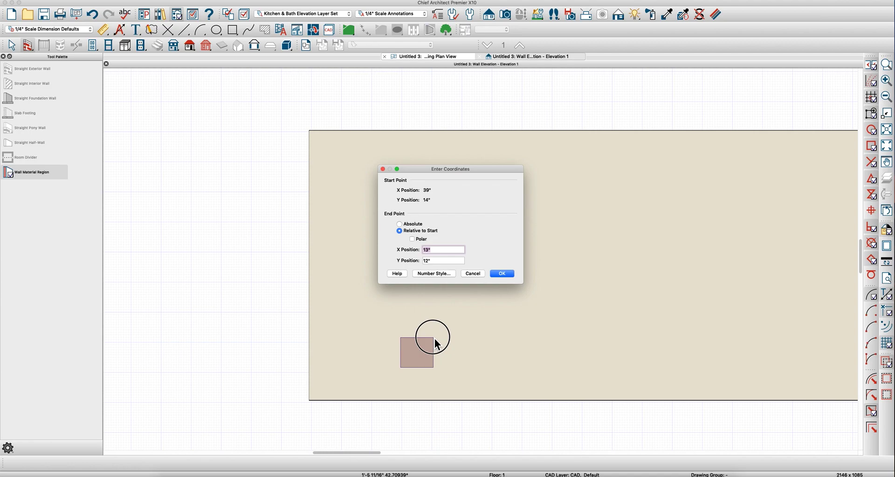
{"action": "type", "text": "6"}
{"action": "key", "text": "Tab"}
{"action": "type", "text": "6"}
{"action": "key", "text": "Return"}
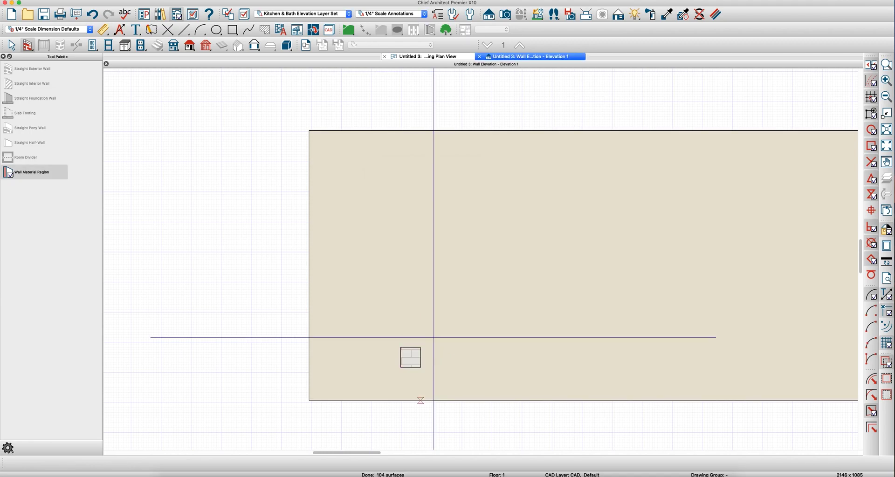
Delete the second and third layers from the wall material region's layer definition, keeping only the White Tile layer
{"action": "double_click", "coordinate": [410, 358]}
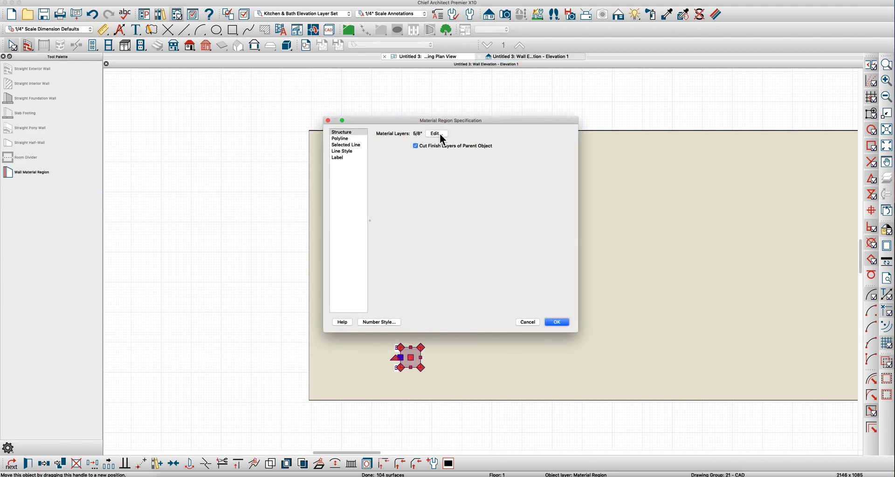
{"action": "left_click", "coordinate": [440, 135]}
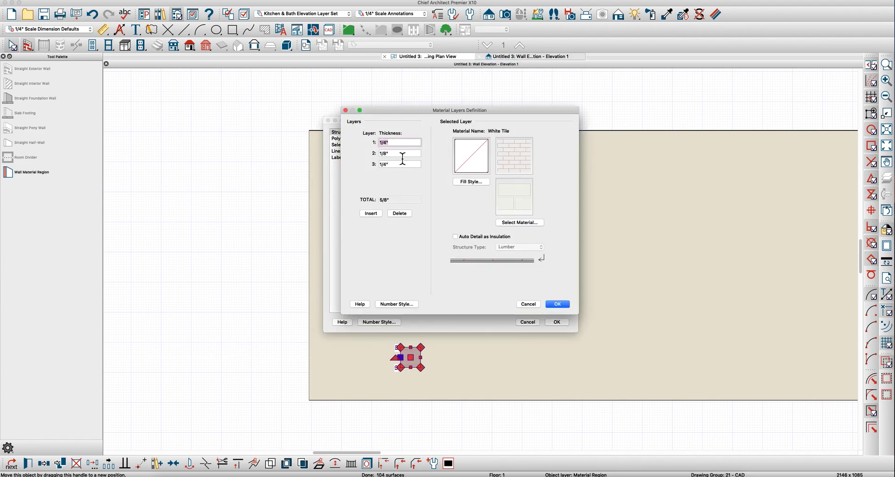
{"action": "key", "text": "Tab"}
{"action": "left_click", "coordinate": [406, 214]}
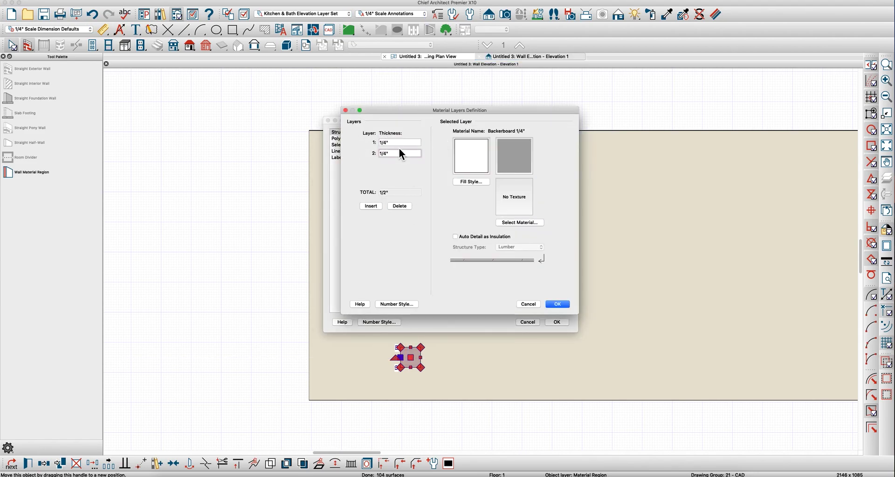
{"action": "left_click", "coordinate": [400, 207]}
Set the material region's White Tile layer thickness to 1/2" and apply the specification, keeping the cut through the wall's finish layers
{"action": "left_click", "coordinate": [352, 137]}
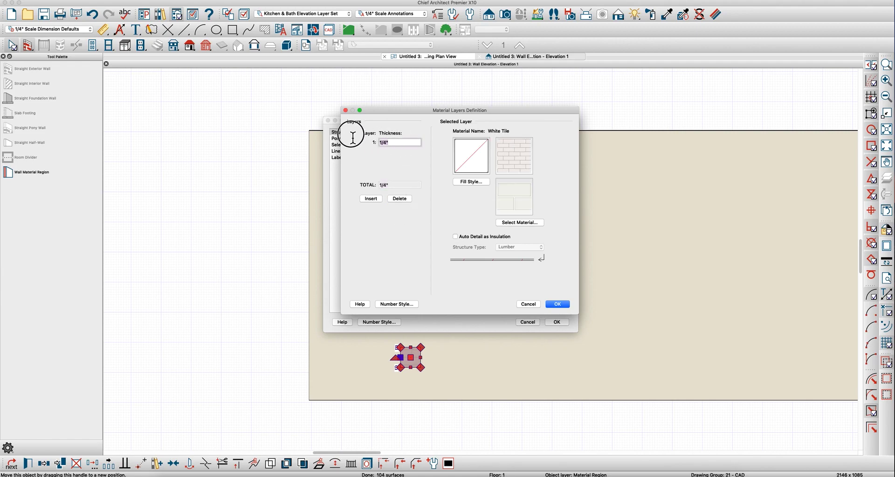
{"action": "type", "text": "1/2"}
{"action": "key", "text": "Tab"}
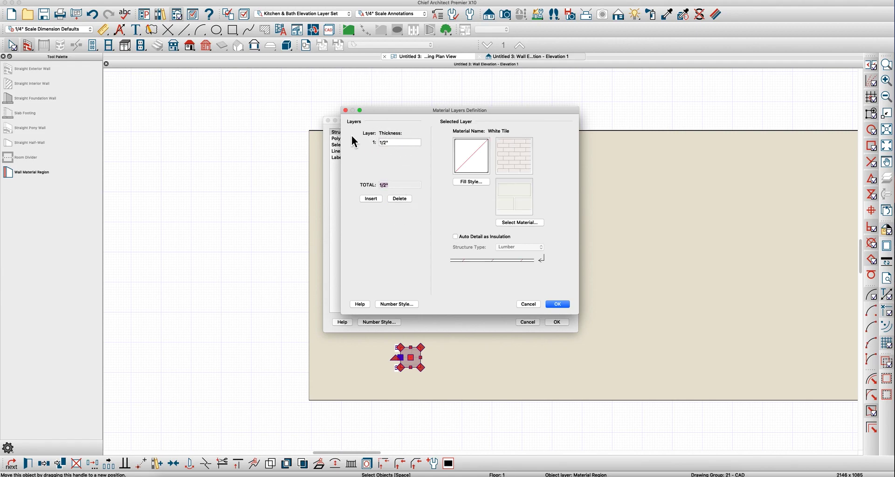
{"action": "left_click", "coordinate": [557, 304]}
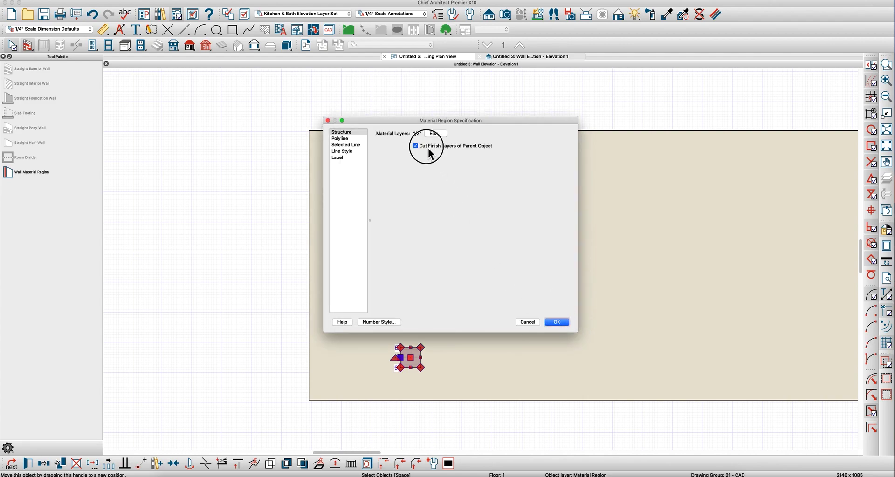
{"action": "left_click", "coordinate": [558, 322]}
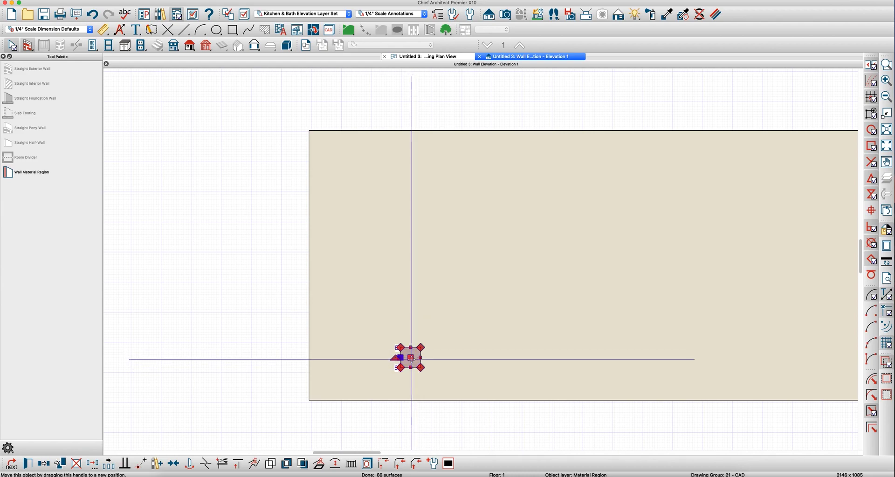
{"action": "scroll", "coordinate": [411, 365], "scroll_direction": "up", "scroll_amount": 3}
{"action": "key", "text": "Escape"}
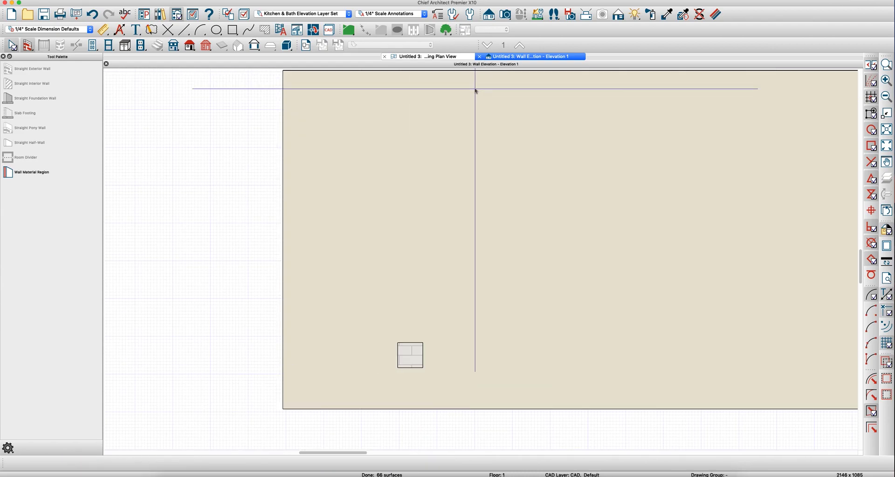
Return to the plan view and create a full camera view inside the room, aimed at its upper-left corner
{"action": "left_click", "coordinate": [437, 57]}
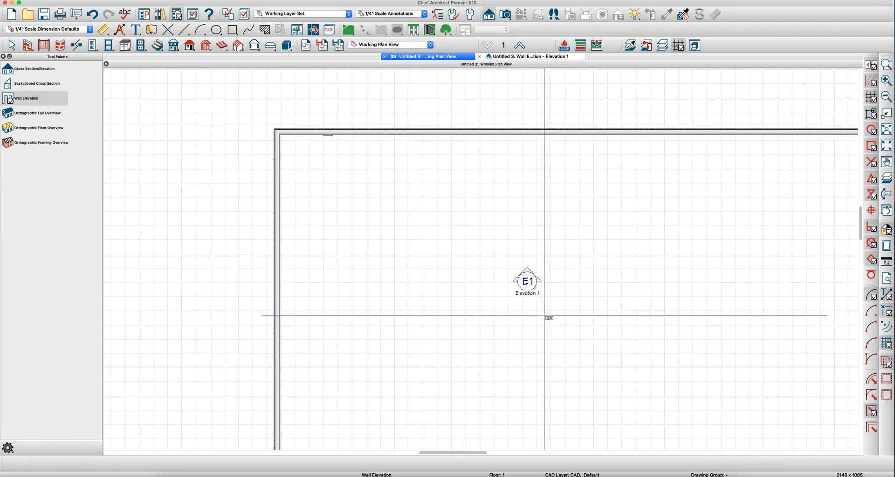
{"action": "key", "text": "j"}
{"action": "key", "text": "j"}
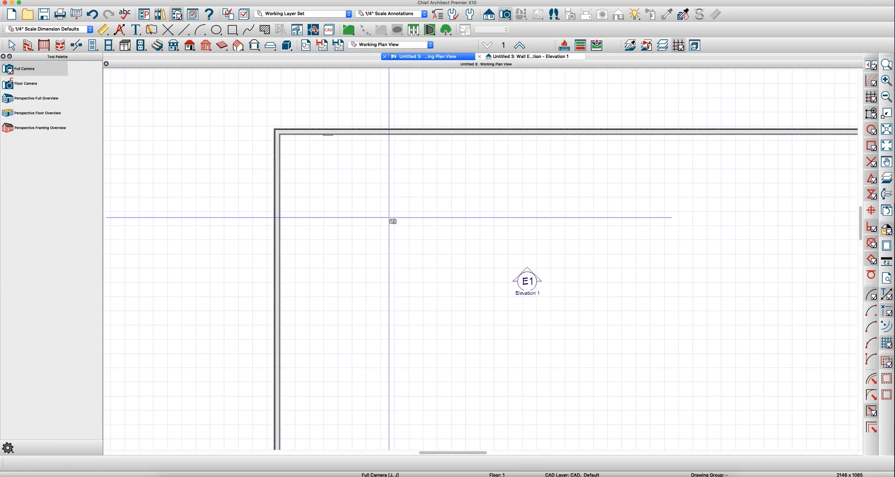
{"action": "left_click_drag", "start_coordinate": [393, 238], "coordinate": [378, 218]}
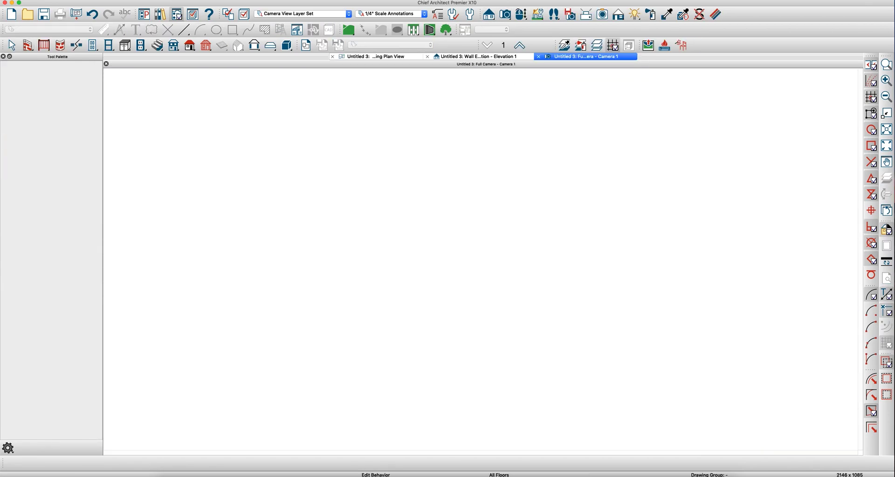
Focus the 3D camera on the small tile material region on the wall
{"action": "left_click_drag", "start_coordinate": [454, 314], "coordinate": [488, 327]}
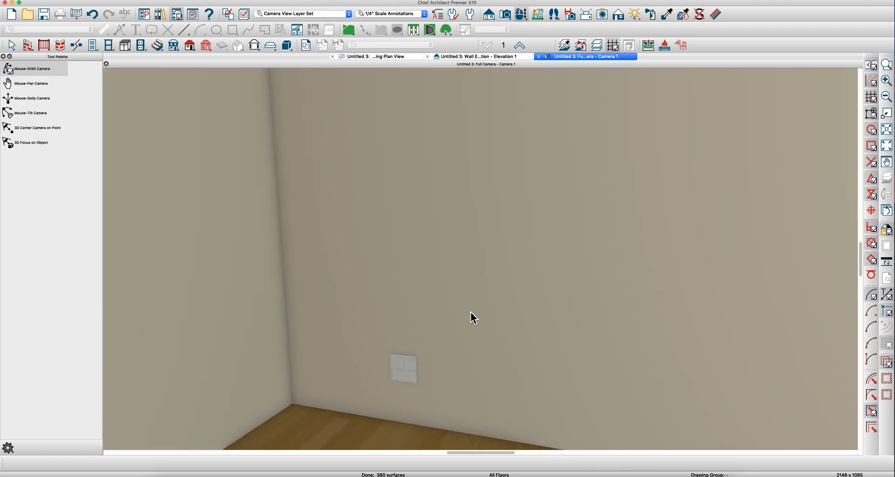
{"action": "key", "text": "space"}
{"action": "left_click", "coordinate": [36, 144]}
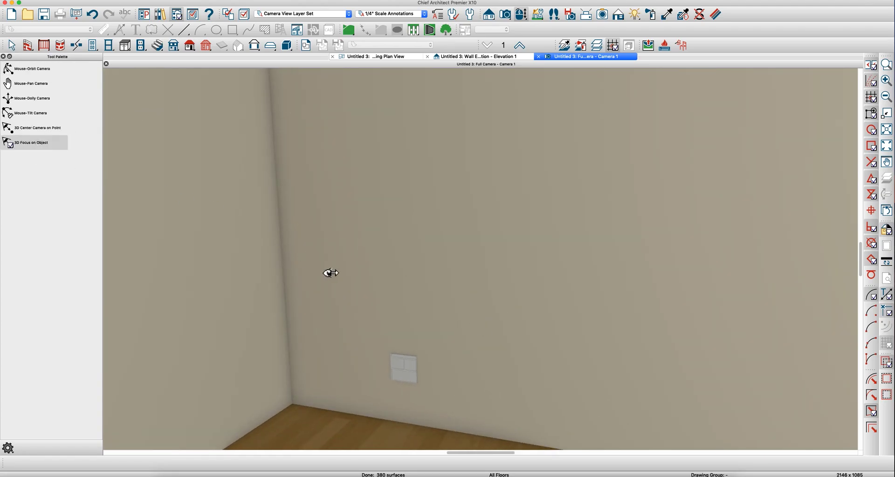
{"action": "left_click", "coordinate": [402, 370]}
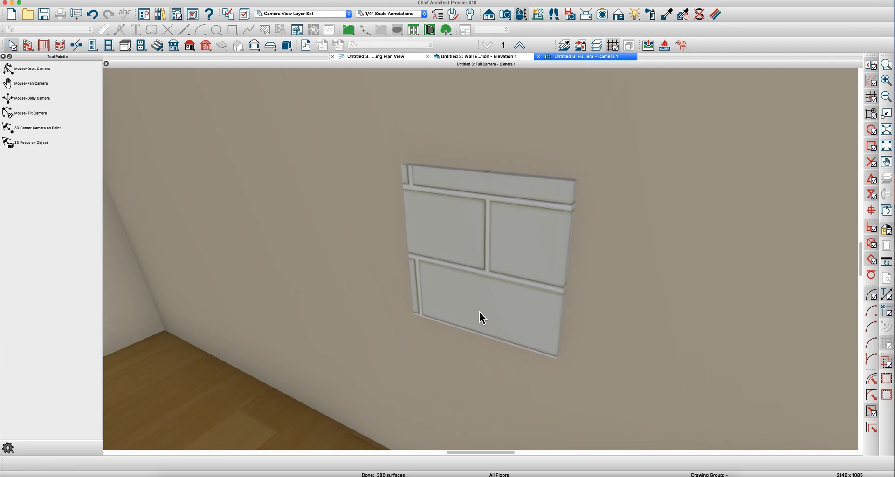
Paint the wall tile with the Sand BX02 material from the library's DalTile Ceramic Brixton collection
{"action": "left_click", "coordinate": [651, 15]}
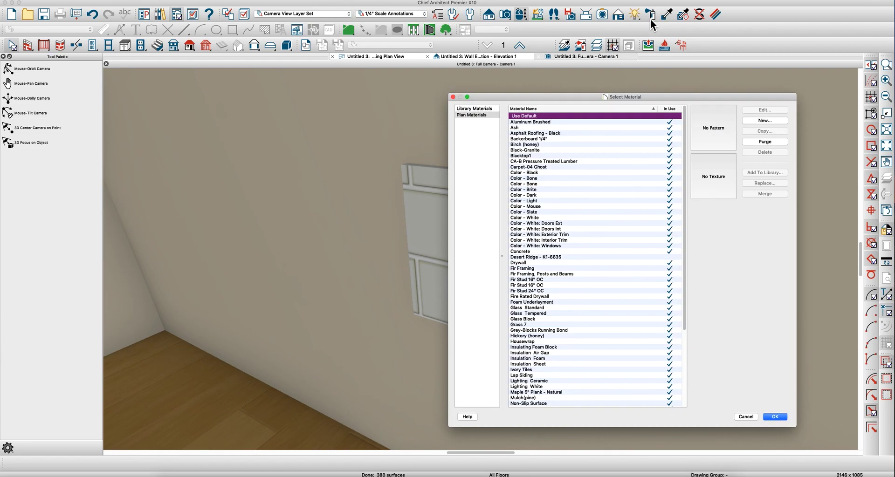
{"action": "left_click", "coordinate": [480, 109]}
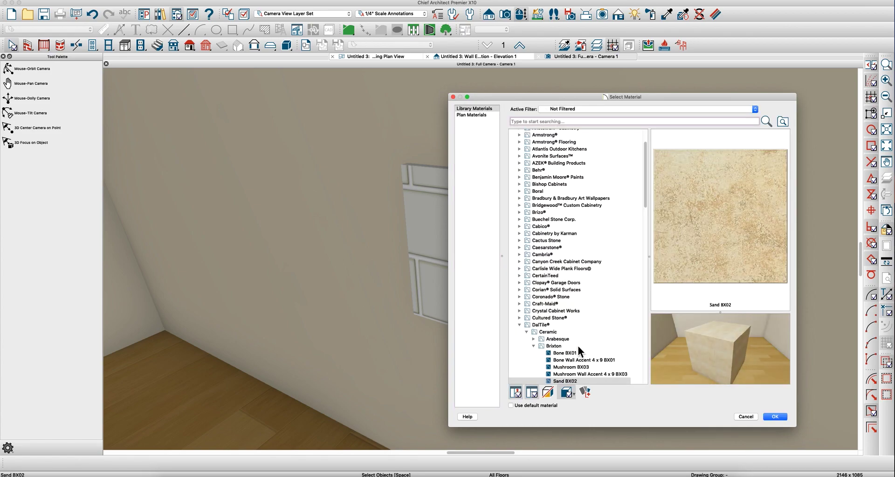
{"action": "left_click", "coordinate": [714, 248]}
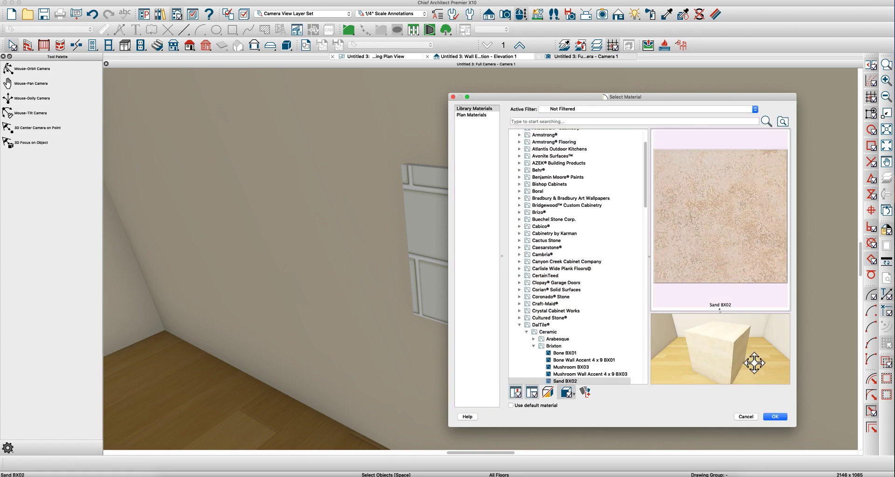
{"action": "left_click", "coordinate": [775, 417]}
{"action": "left_click", "coordinate": [506, 302]}
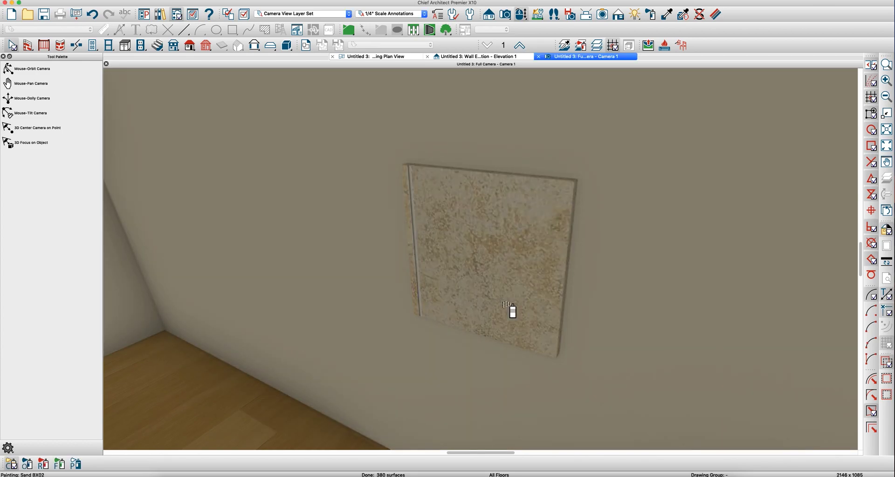
Adjust the tile's Sand BX02 material definition so its texture is stretched to fit
{"action": "key", "text": "o"}
{"action": "left_click_drag", "start_coordinate": [484, 266], "coordinate": [508, 257]}
{"action": "key", "text": "space"}
{"action": "key", "text": "space"}
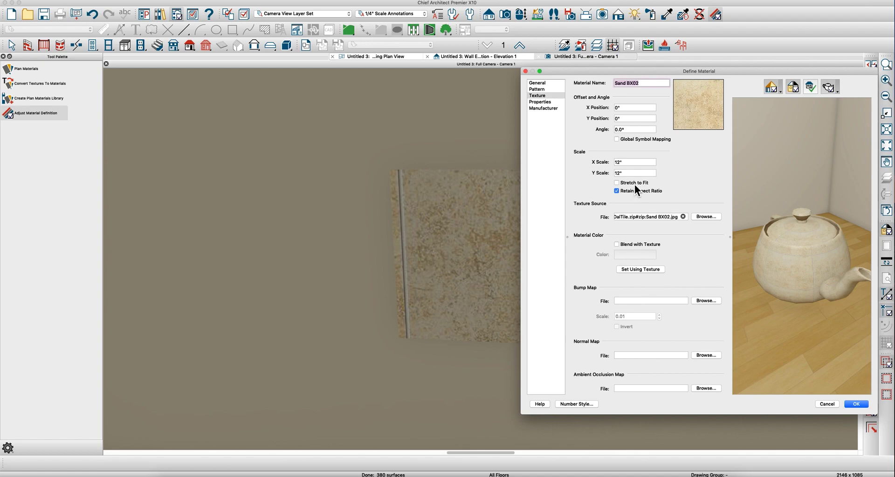
{"action": "left_click", "coordinate": [634, 183]}
{"action": "left_click", "coordinate": [861, 405]}
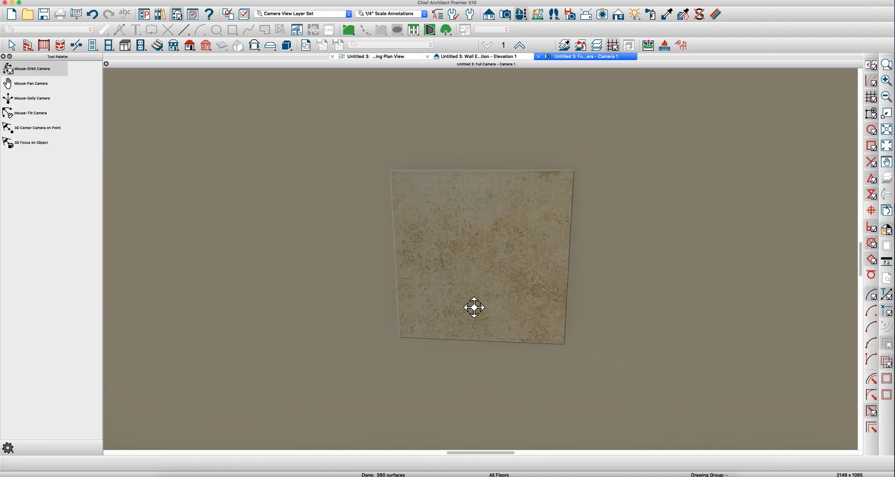
In the wall elevation, move the tile region into the lower-left corner of the wall
{"action": "left_click_drag", "start_coordinate": [489, 305], "coordinate": [453, 294]}
{"action": "scroll", "coordinate": [450, 289], "scroll_direction": "down", "scroll_amount": 4}
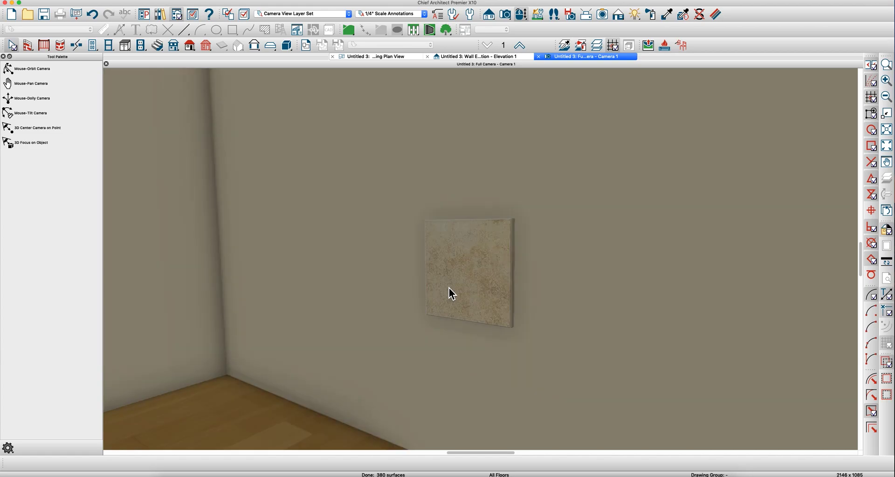
{"action": "left_click", "coordinate": [474, 59]}
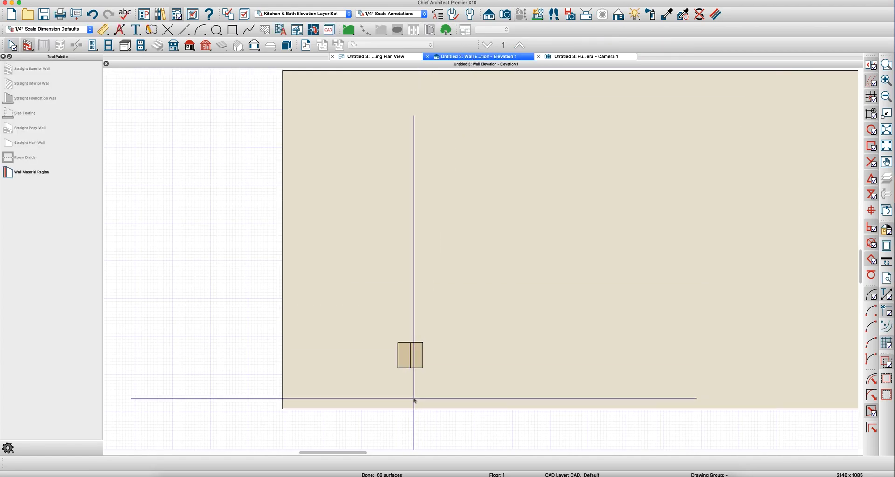
{"action": "left_click", "coordinate": [411, 364]}
{"action": "left_click_drag", "start_coordinate": [410, 354], "coordinate": [299, 395]}
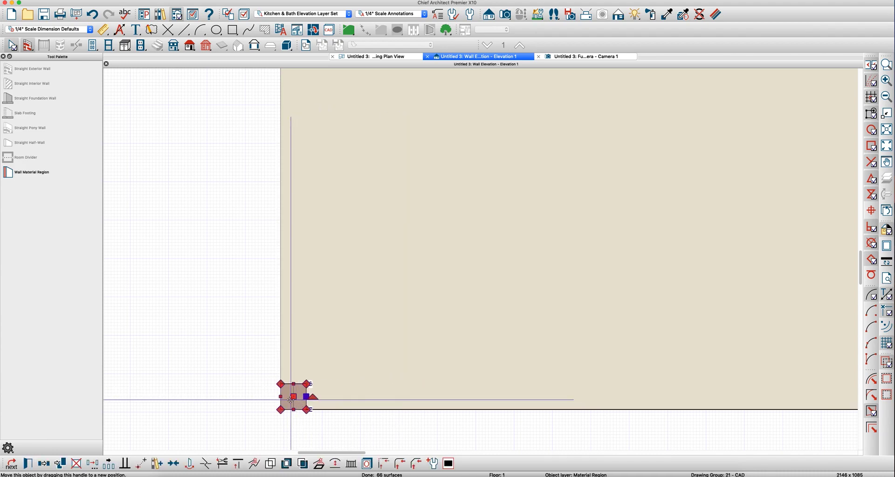
Multiple-copy the corner tile at 8 1/4" primary and secondary offsets into an eight-by-eight grid on the wall
{"action": "double_click", "coordinate": [109, 464]}
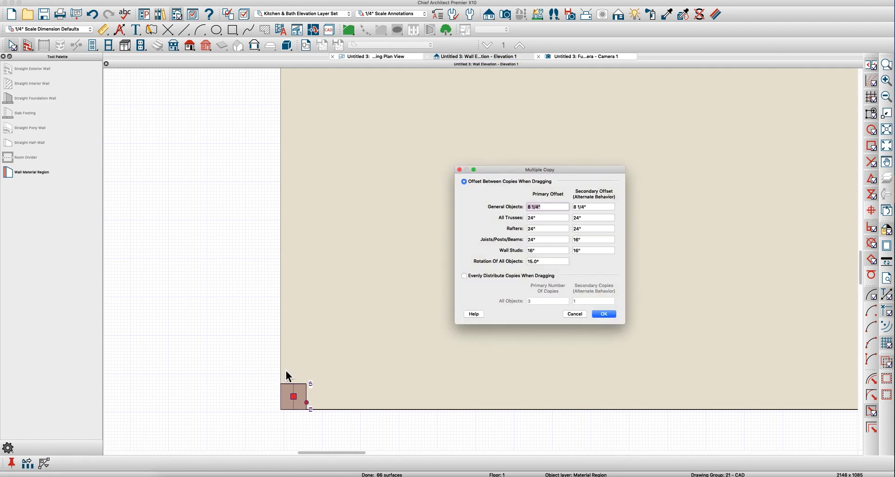
{"action": "key", "text": "Tab"}
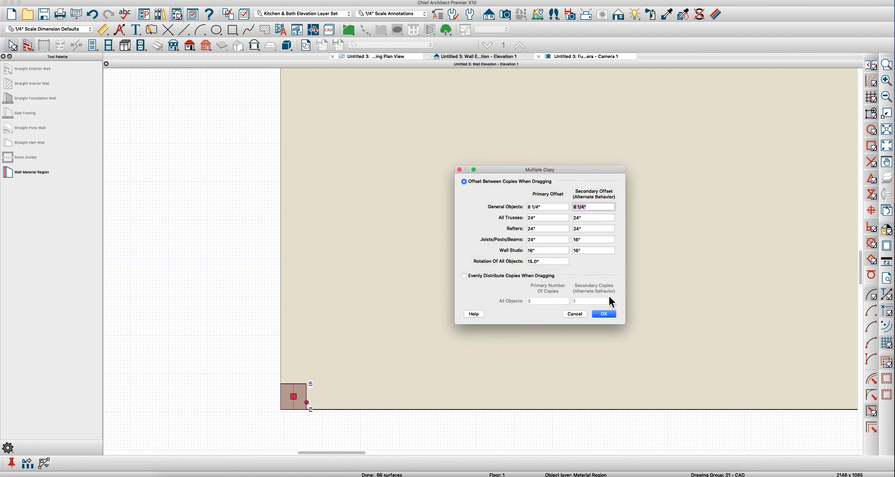
{"action": "left_click", "coordinate": [604, 314]}
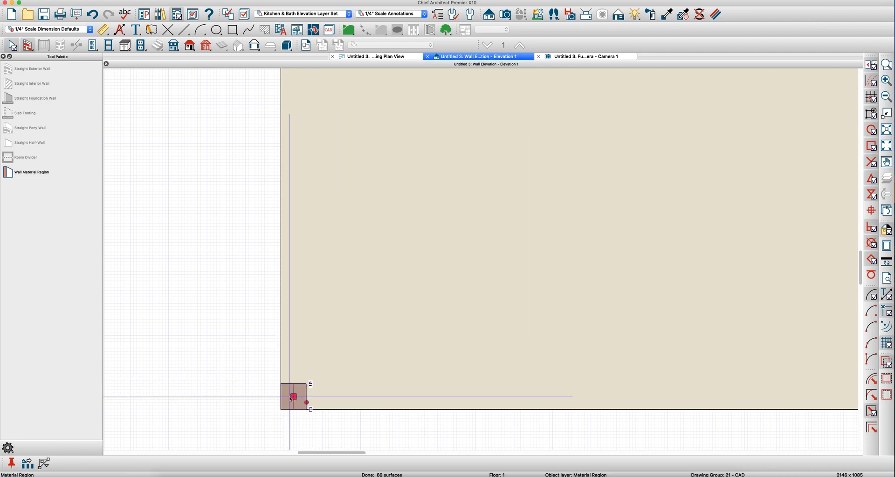
{"action": "left_click_drag", "start_coordinate": [298, 399], "coordinate": [485, 202]}
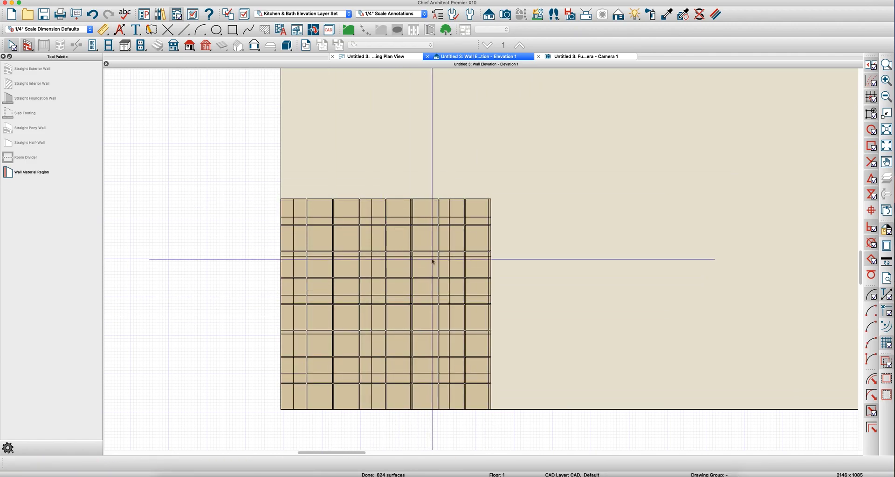
Return to the full camera view and examine the upper rows of the tile grid
{"action": "left_click", "coordinate": [601, 58]}
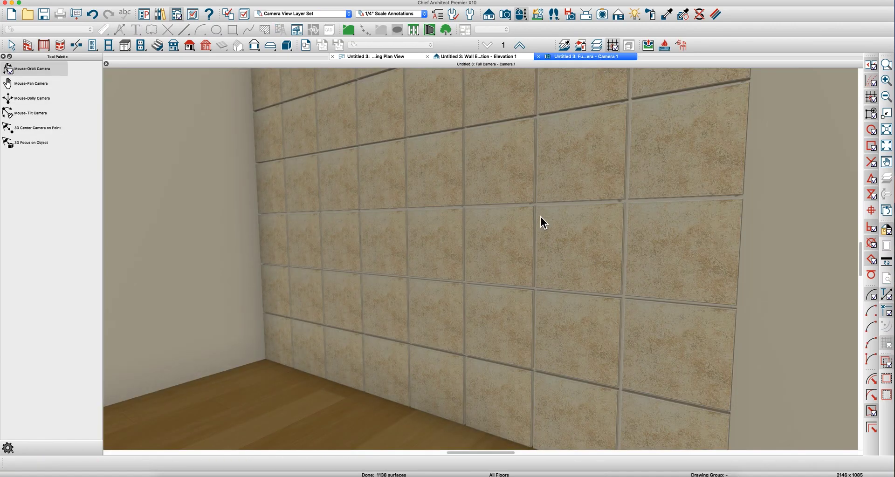
{"action": "left_click_drag", "start_coordinate": [541, 223], "coordinate": [508, 349]}
{"action": "key", "text": "Escape"}
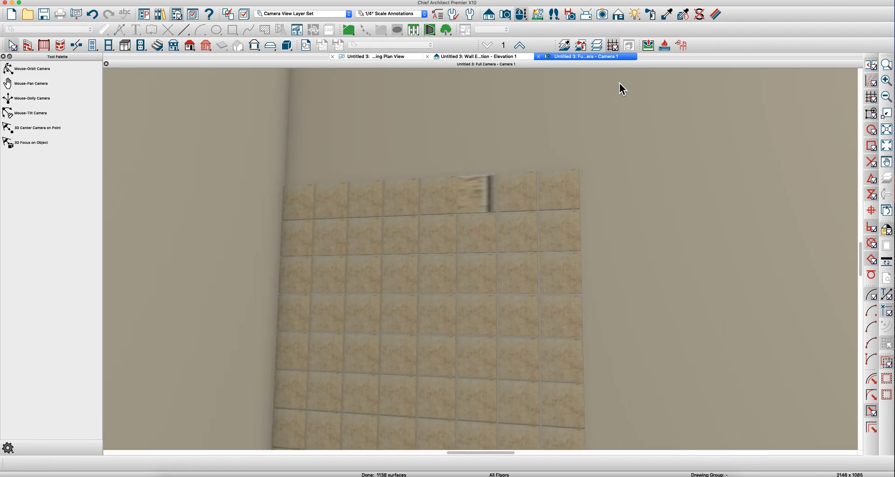
Try to repaint the distorted tile in the top row with the Sand BX02 material
{"action": "left_click", "coordinate": [476, 211]}
{"action": "key", "text": "Escape"}
{"action": "left_click", "coordinate": [666, 14]}
{"action": "left_click", "coordinate": [487, 204]}
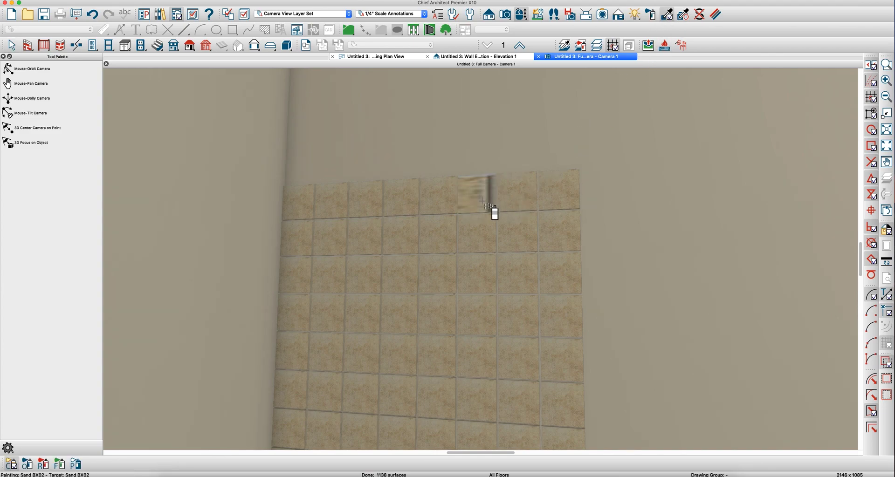
Delete the distorted top-row tile and fill the gap with a copy of the tile to its left
{"action": "key", "text": "Escape"}
{"action": "left_click", "coordinate": [480, 203]}
{"action": "key", "text": "Delete"}
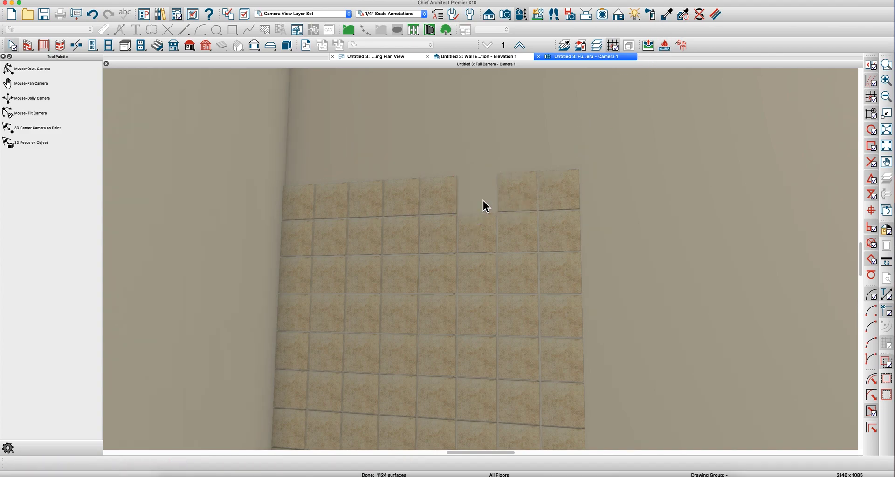
{"action": "left_click", "coordinate": [441, 205]}
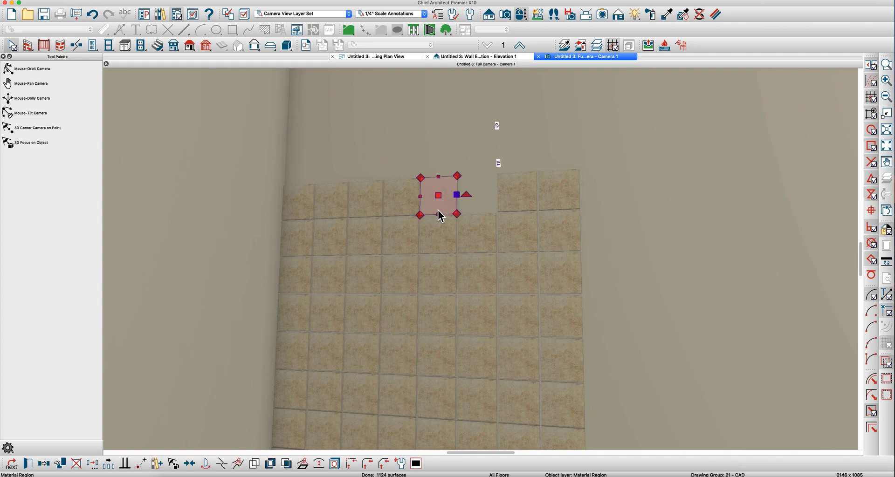
{"action": "left_click", "coordinate": [108, 464]}
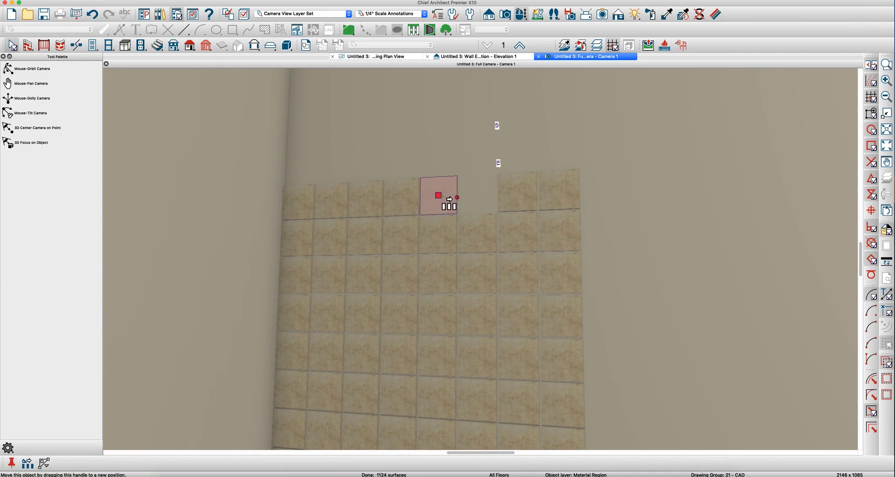
{"action": "left_click_drag", "start_coordinate": [452, 200], "coordinate": [489, 199]}
{"action": "key", "text": "space"}
{"action": "key", "text": "space"}
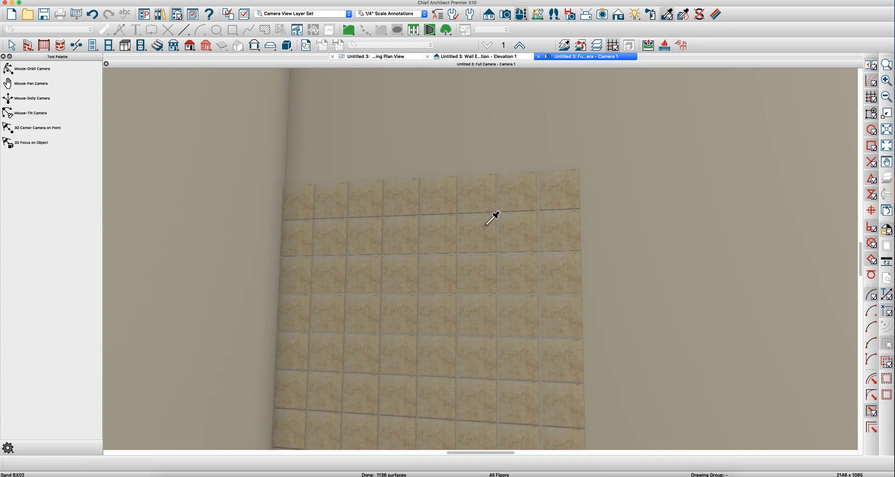
In the wall elevation, draw a large wall material region overlapping the tile grid and extending past its top and right edges
{"action": "middle_click_drag", "start_coordinate": [482, 231], "coordinate": [468, 270]}
{"action": "left_click_drag", "start_coordinate": [467, 270], "coordinate": [473, 277]}
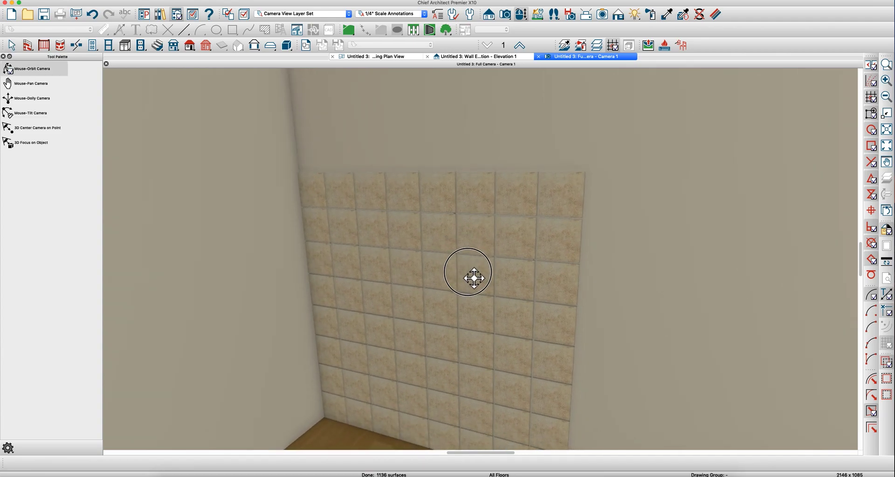
{"action": "middle_click_drag", "start_coordinate": [490, 328], "coordinate": [581, 283]}
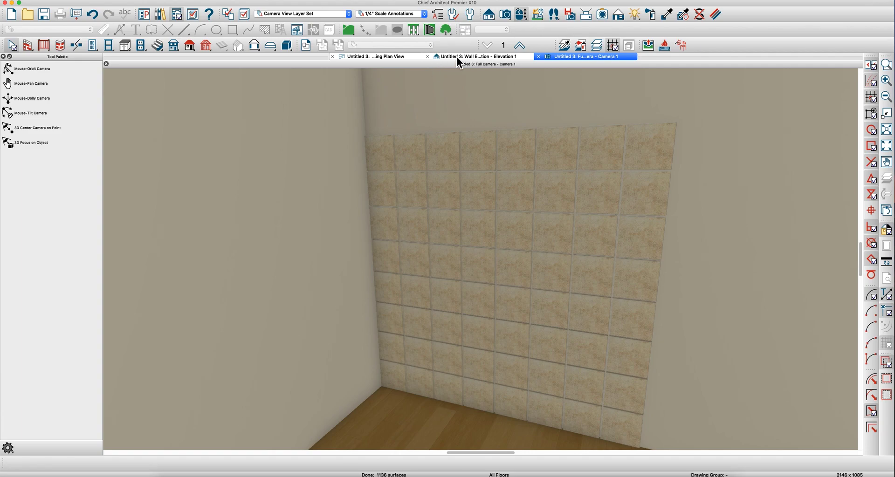
{"action": "left_click", "coordinate": [457, 57]}
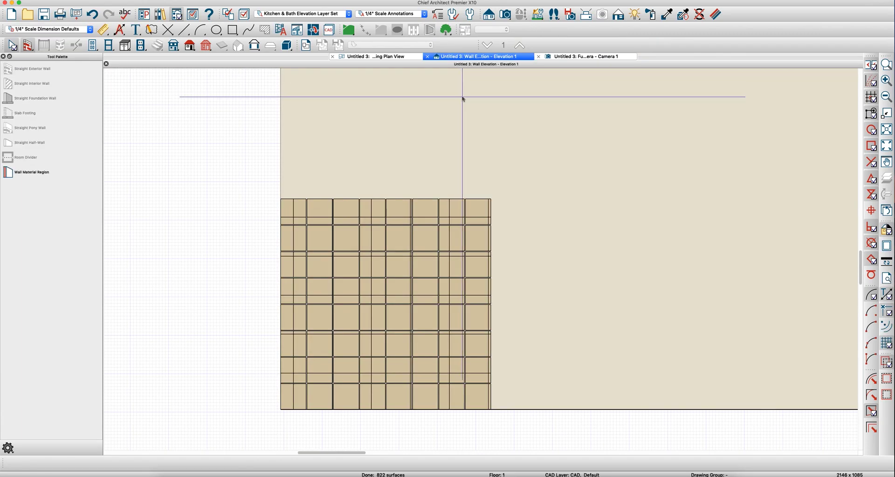
{"action": "left_click", "coordinate": [24, 175]}
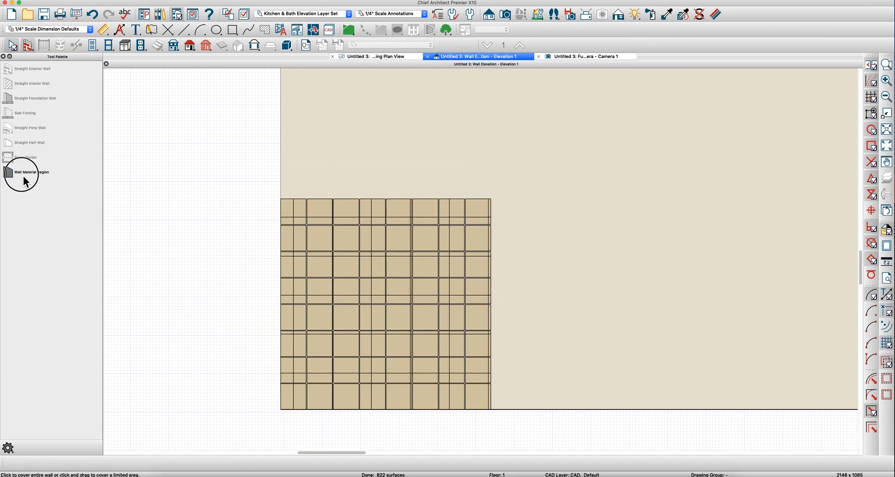
{"action": "left_click_drag", "start_coordinate": [506, 400], "coordinate": [298, 176]}
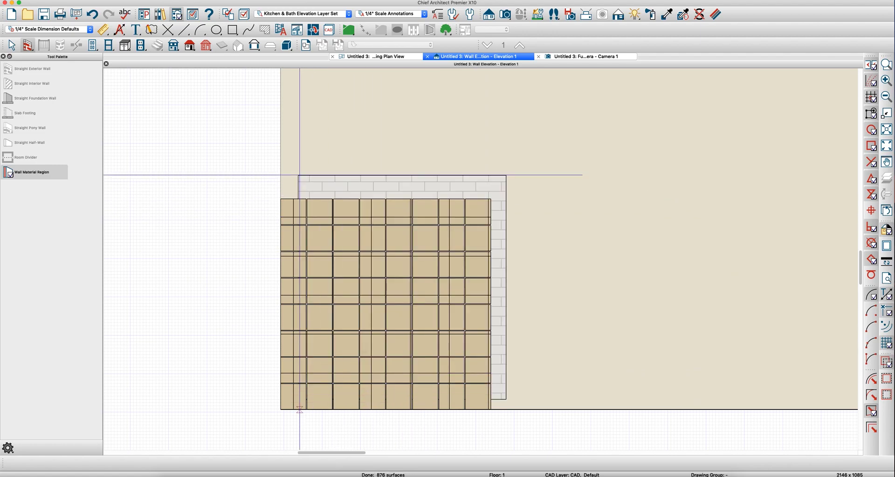
{"action": "key", "text": "space"}
Reduce the large material region's layer definition to a single layer and set its thickness to 3/8"
{"action": "double_click", "coordinate": [360, 182]}
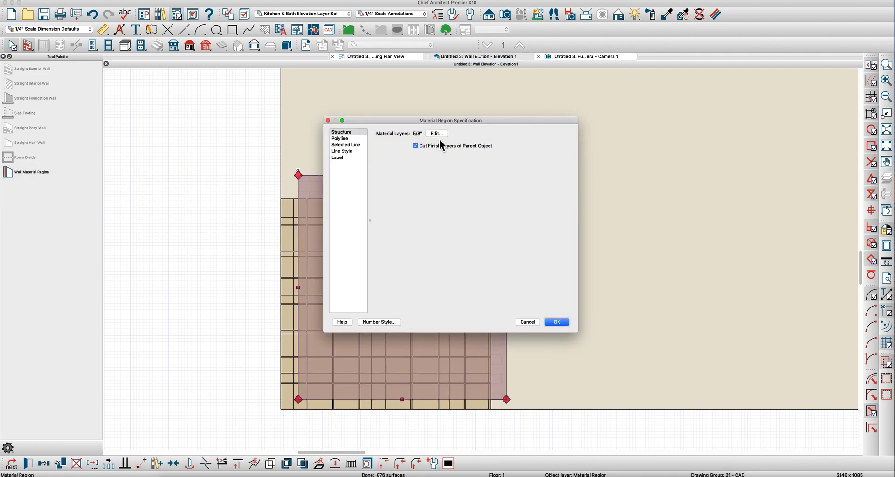
{"action": "left_click", "coordinate": [437, 136]}
{"action": "left_click", "coordinate": [396, 154]}
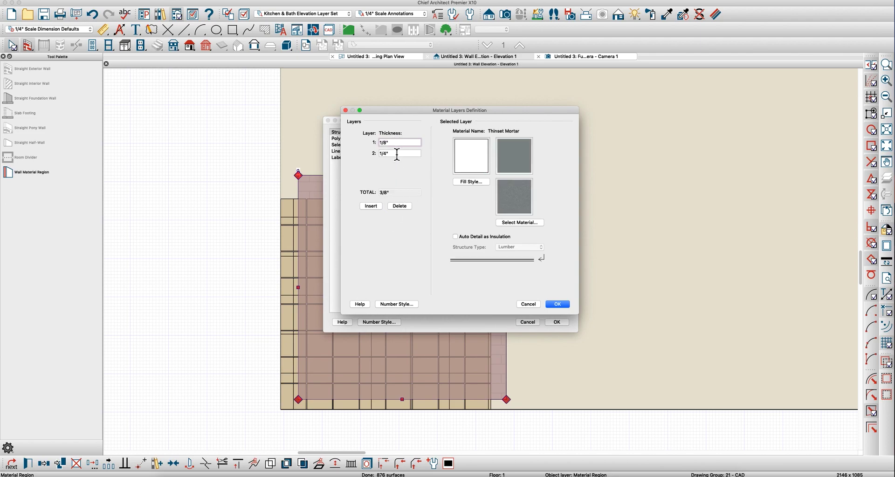
{"action": "left_click", "coordinate": [397, 154]}
{"action": "left_click", "coordinate": [402, 209]}
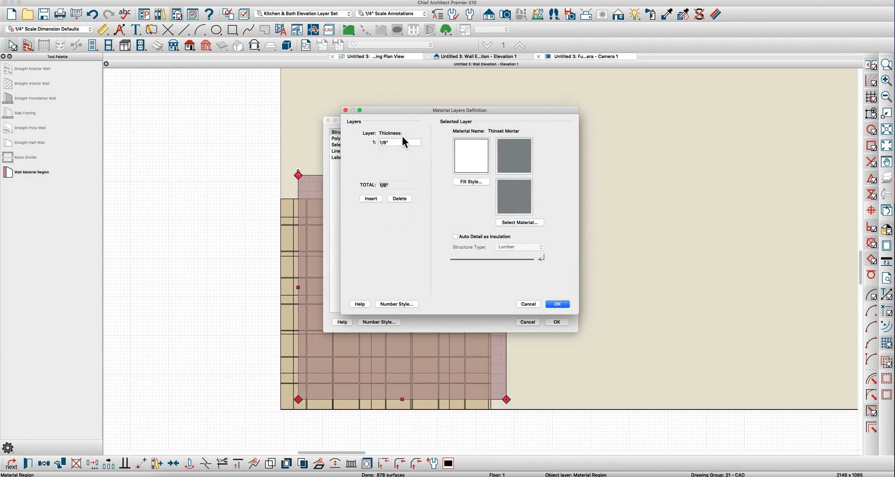
{"action": "left_click", "coordinate": [406, 146]}
{"action": "key", "text": "Tab"}
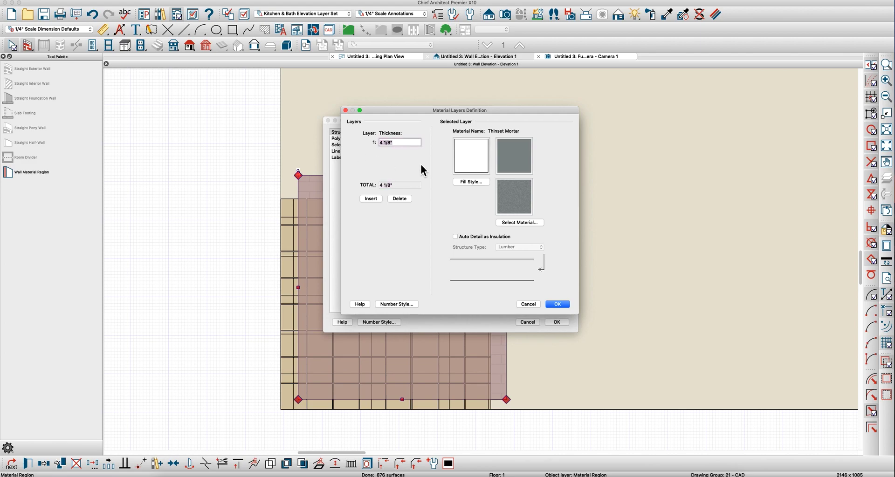
{"action": "type", "text": "3/8"}
Assign Color - White to the region's layer, turn off cutting the parent object's finish layers, and apply the specification
{"action": "left_click", "coordinate": [514, 177]}
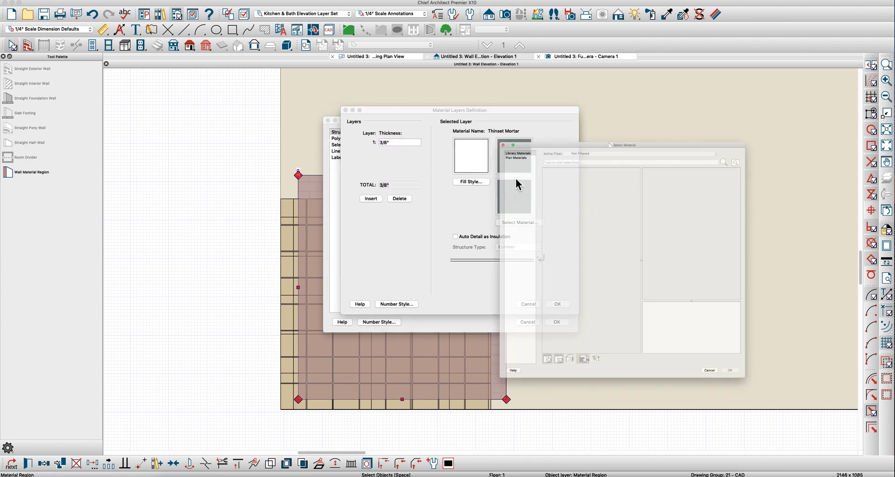
{"action": "left_click", "coordinate": [471, 116]}
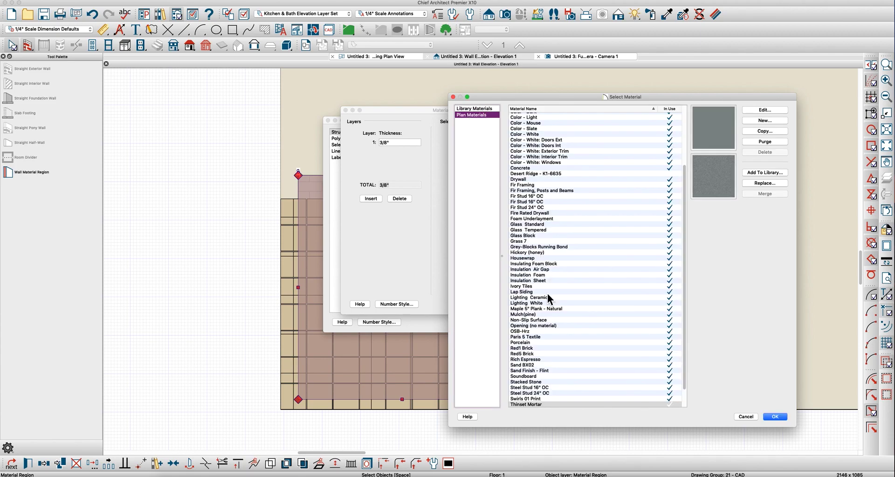
{"action": "scroll", "coordinate": [546, 242], "scroll_direction": "up", "scroll_amount": 3}
{"action": "left_click", "coordinate": [541, 182]}
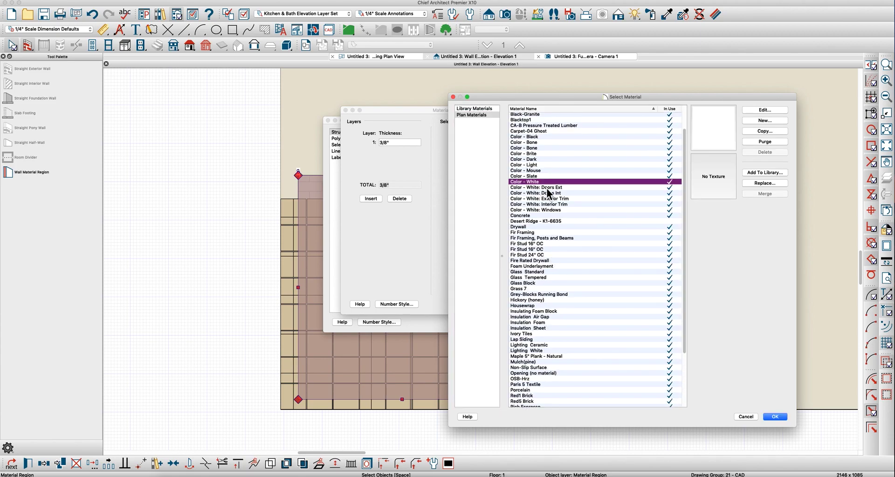
{"action": "left_click", "coordinate": [776, 417]}
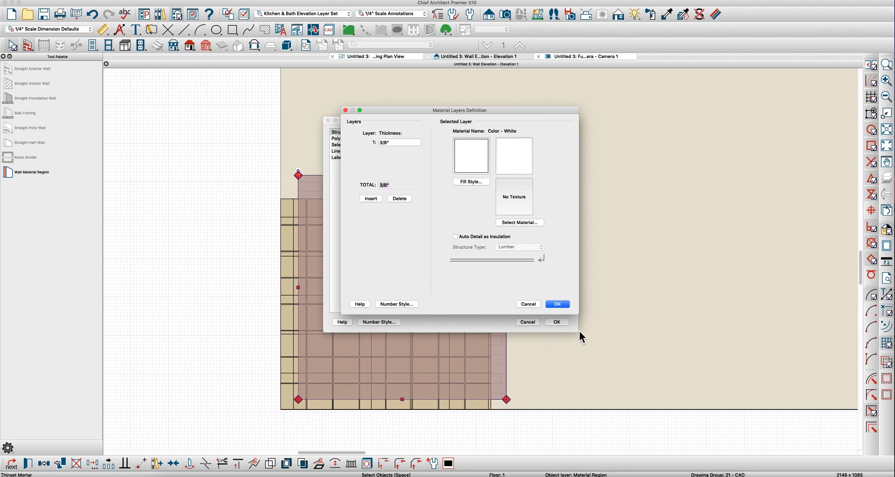
{"action": "left_click", "coordinate": [557, 303]}
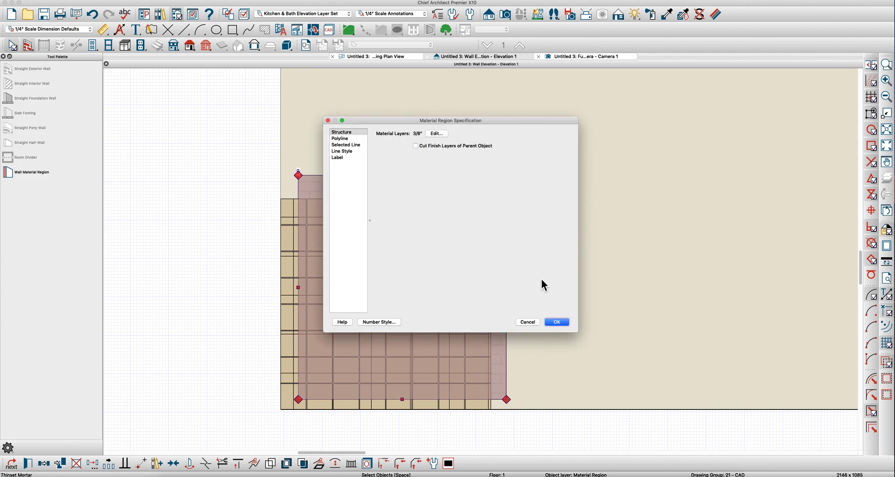
{"action": "left_click", "coordinate": [559, 323]}
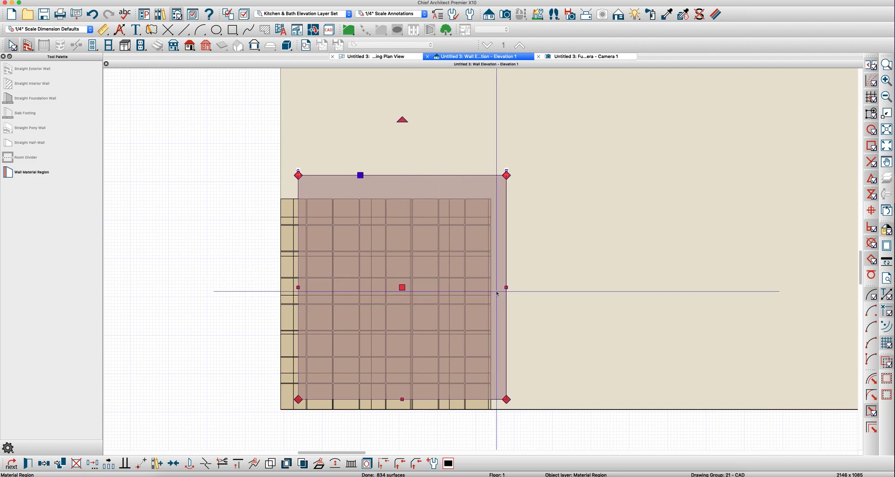
Fit the white grout region over the tile grid, flush with the wall corner and floor and extending slightly above the top row
{"action": "left_click_drag", "start_coordinate": [506, 288], "coordinate": [489, 289]}
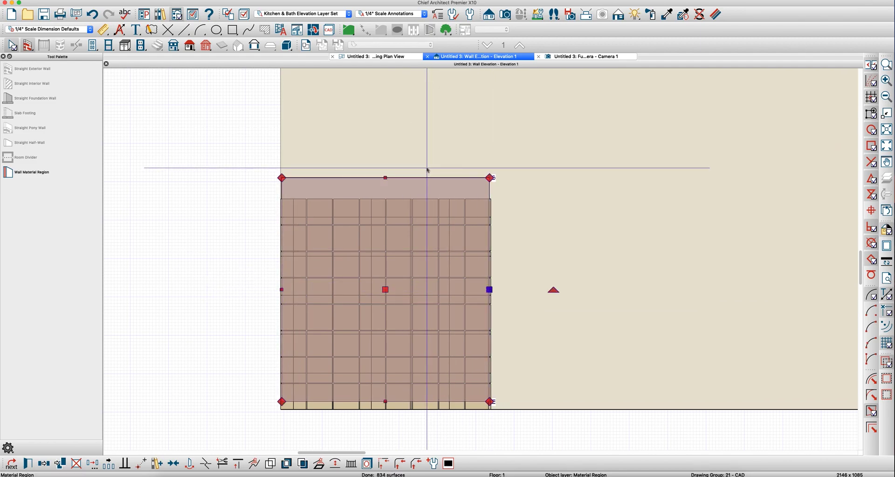
{"action": "left_click_drag", "start_coordinate": [385, 178], "coordinate": [385, 192]}
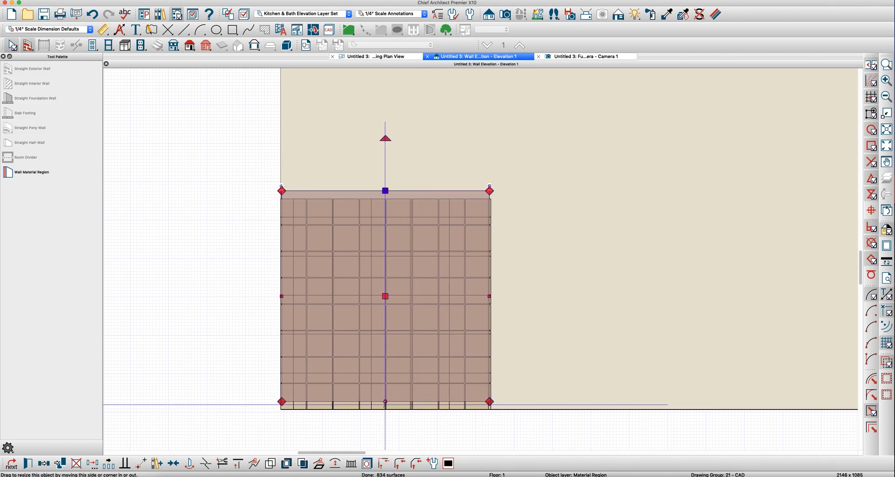
{"action": "left_click_drag", "start_coordinate": [385, 409], "coordinate": [385, 410]}
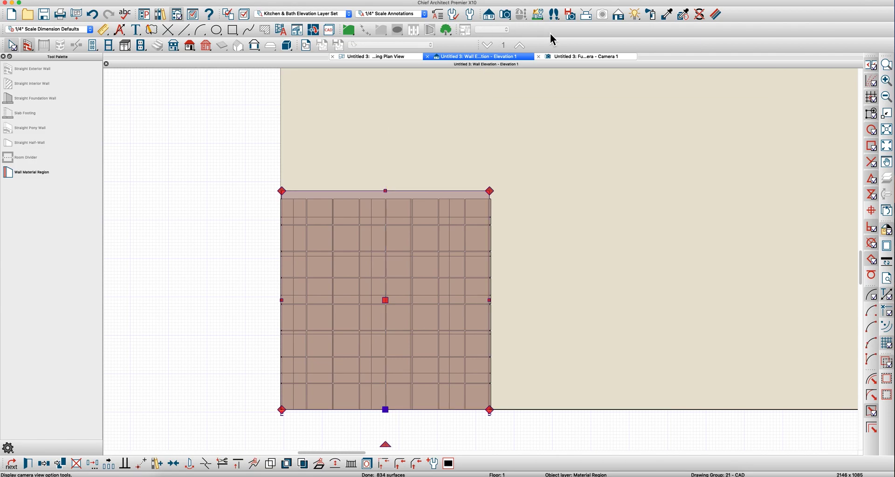
Examine the tile grid and its white grout in the 3D camera view
{"action": "left_click", "coordinate": [584, 56]}
{"action": "left_click_drag", "start_coordinate": [525, 262], "coordinate": [561, 248]}
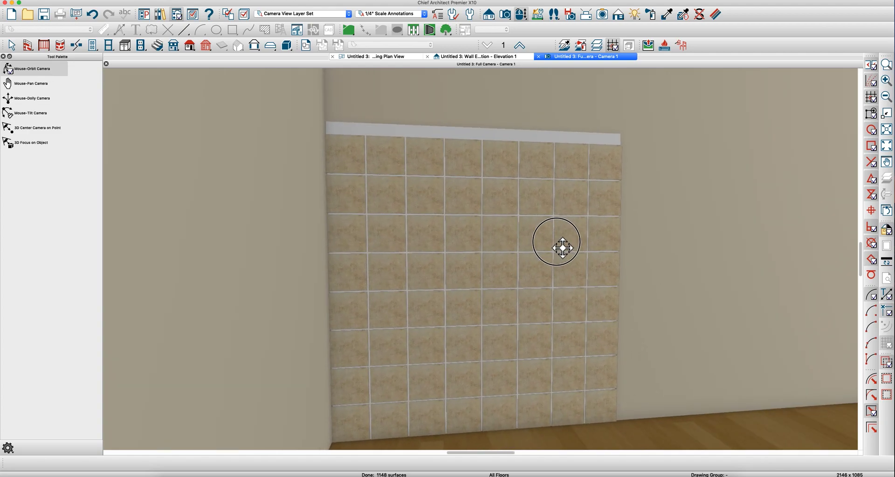
{"action": "key", "text": "space"}
In the wall elevation, draw a 36" by 8" wall material region on the empty wall area right of the tile grid
{"action": "left_click", "coordinate": [480, 57]}
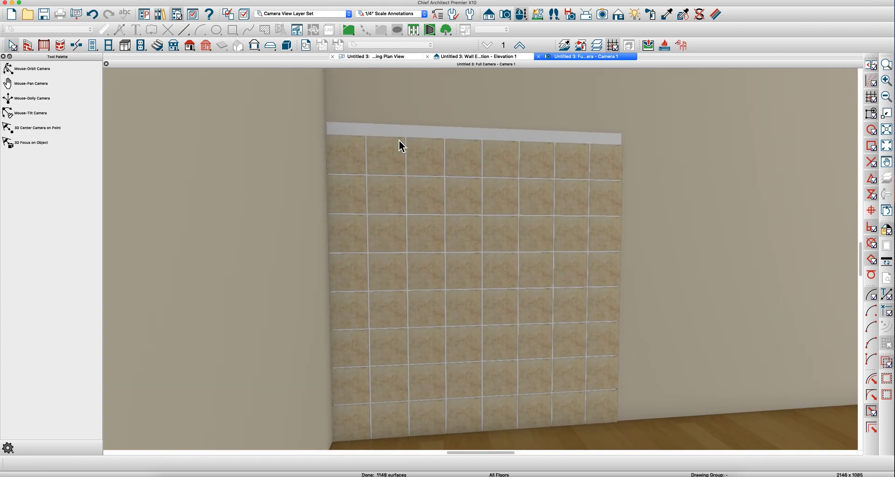
{"action": "scroll", "coordinate": [549, 317], "scroll_direction": "down", "scroll_amount": 1}
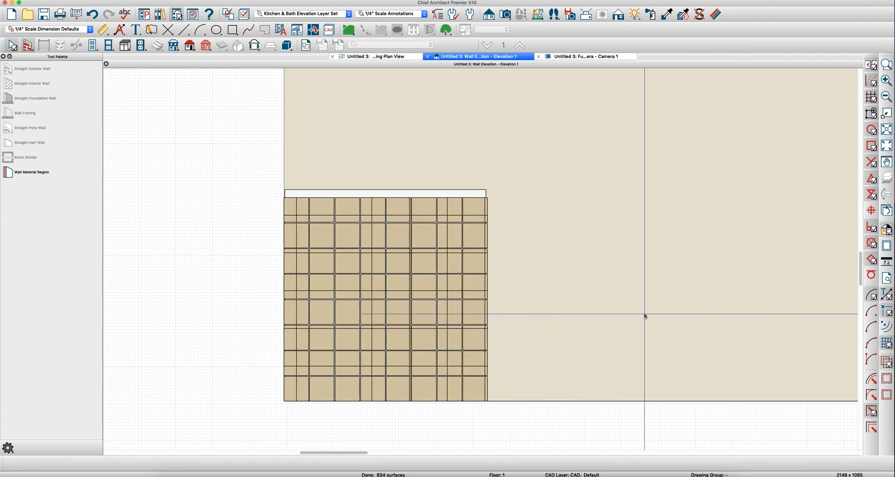
{"action": "scroll", "coordinate": [573, 317], "scroll_direction": "up", "scroll_amount": 1}
{"action": "left_click_drag", "start_coordinate": [593, 318], "coordinate": [583, 319]}
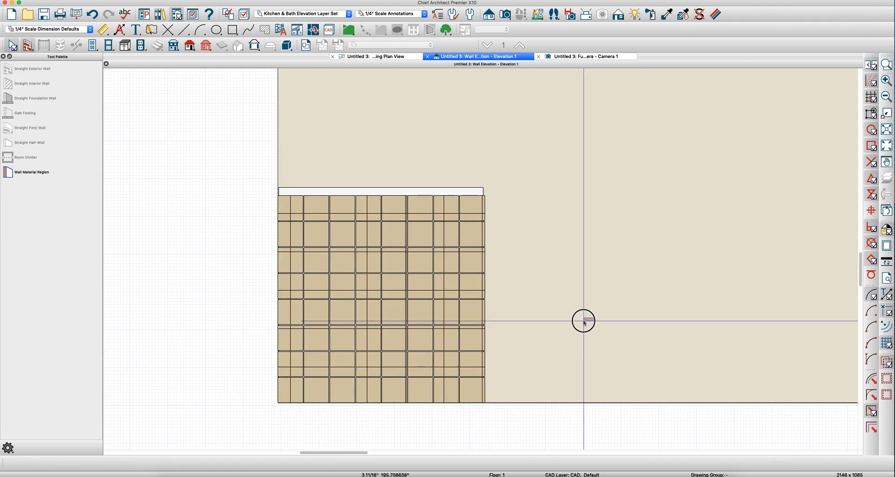
{"action": "key", "text": "space"}
{"action": "middle_click_drag", "start_coordinate": [617, 324], "coordinate": [602, 326]}
{"action": "left_click_drag", "start_coordinate": [601, 326], "coordinate": [215, 278]}
{"action": "middle_click_drag", "start_coordinate": [215, 279], "coordinate": [142, 274]}
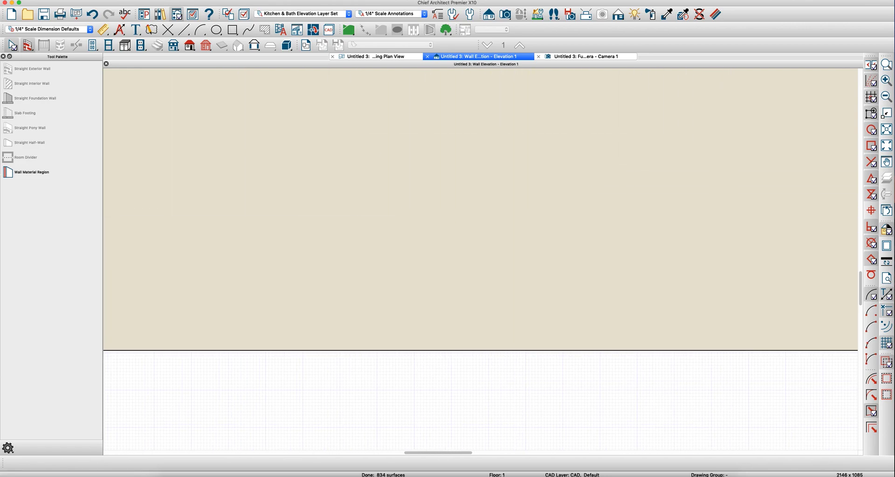
{"action": "left_click", "coordinate": [27, 171]}
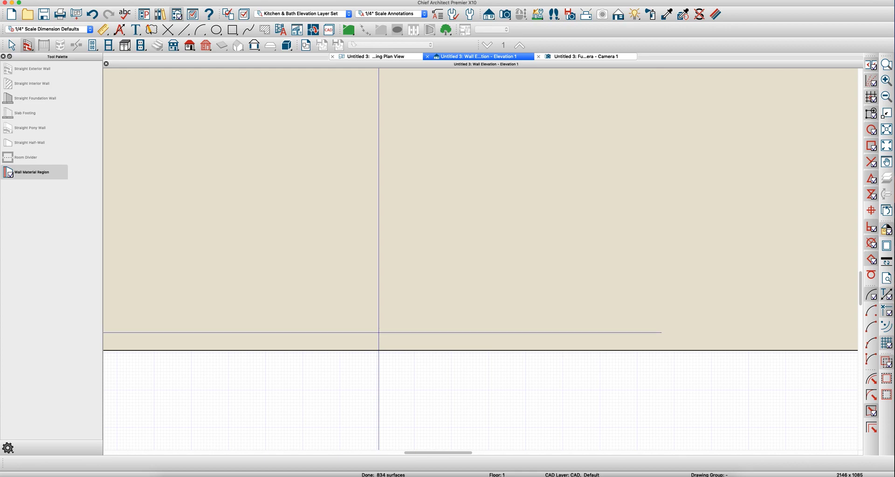
{"action": "mouse_move", "coordinate": [379, 338]}
{"action": "left_mouse_down"}
{"action": "mouse_move", "coordinate": [458, 295]}
{"action": "mouse_move", "coordinate": [514, 309]}
{"action": "left_mouse_up"}
{"action": "key", "text": "Tab"}
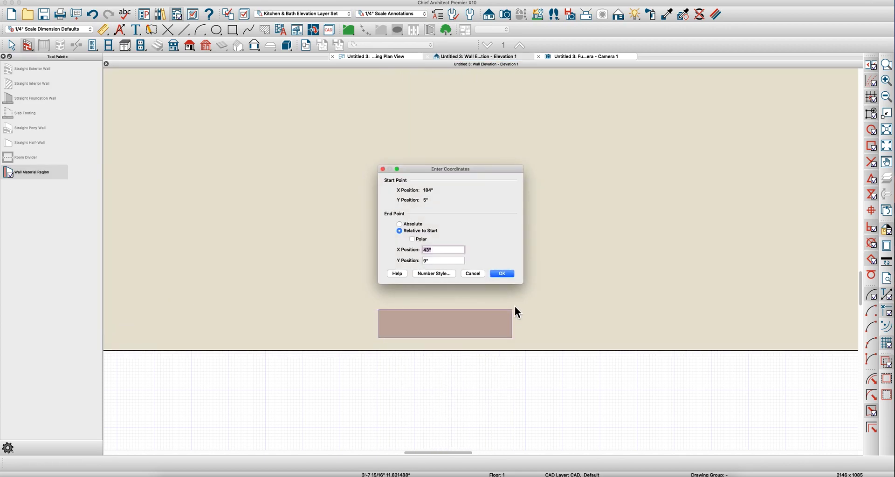
{"action": "type", "text": "36\""}
{"action": "key", "text": "Tab"}
{"action": "type", "text": "8\""}
{"action": "key", "text": "Return"}
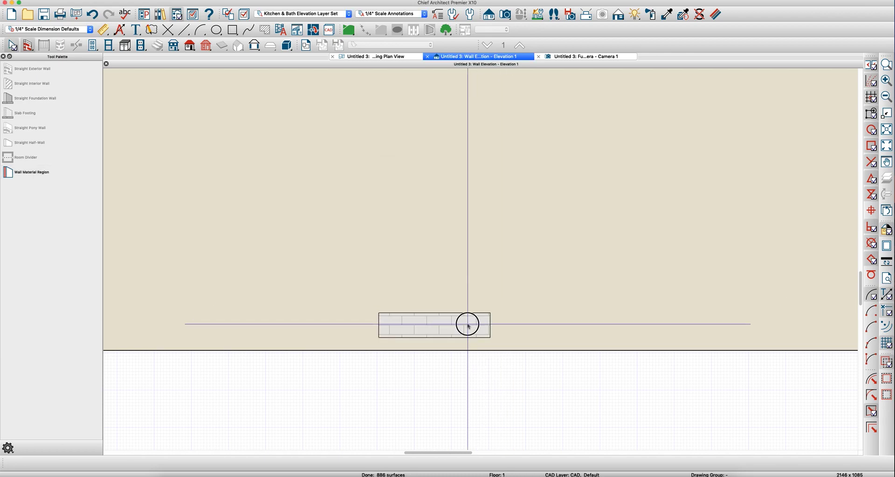
Reduce the new 36" by 8" region's layer definition to the single White Tile layer and set its thickness to 1/2"
{"action": "double_click", "coordinate": [468, 326]}
{"action": "left_click", "coordinate": [437, 134]}
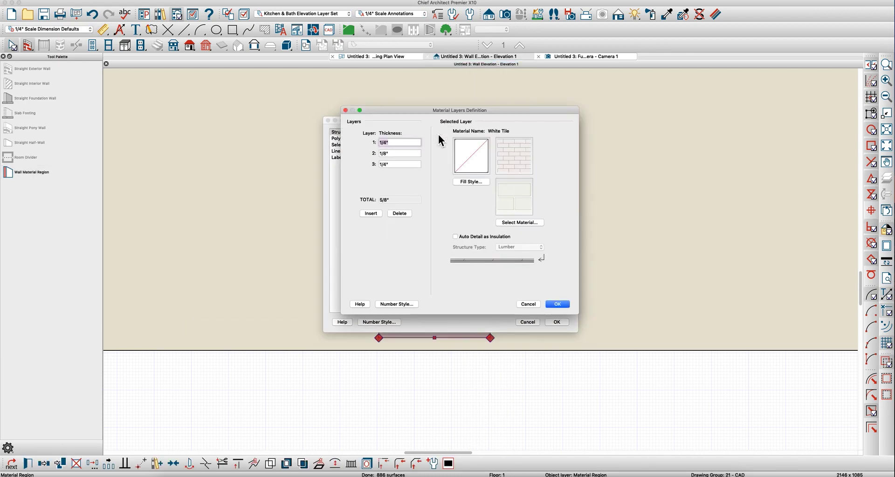
{"action": "left_click", "coordinate": [402, 154]}
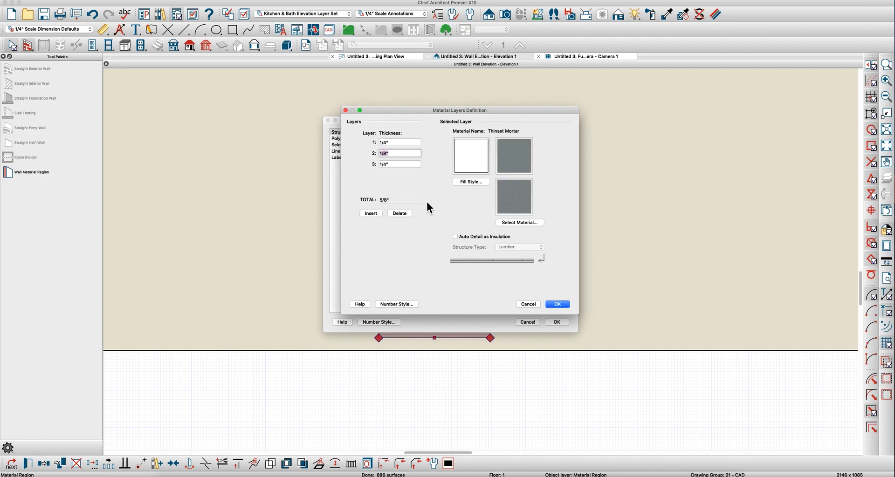
{"action": "left_click", "coordinate": [399, 213]}
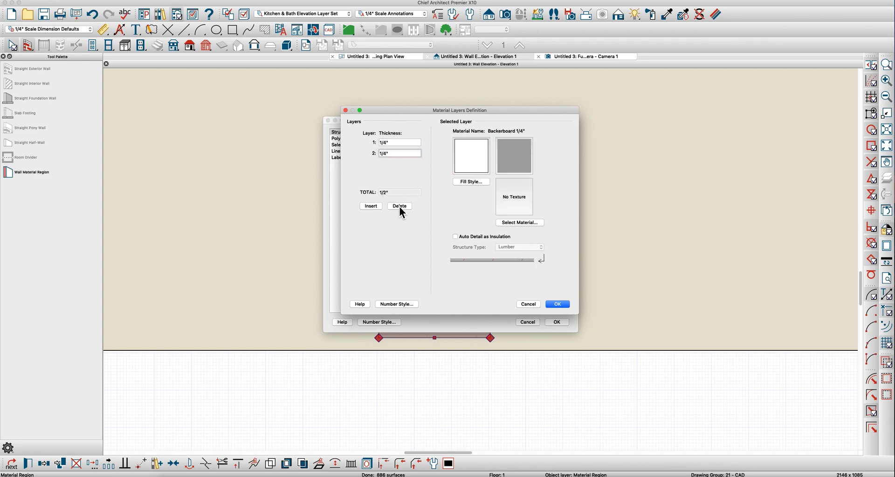
{"action": "left_click", "coordinate": [399, 206]}
{"action": "left_click_drag", "start_coordinate": [404, 144], "coordinate": [321, 140]}
{"action": "type", "text": ".5"}
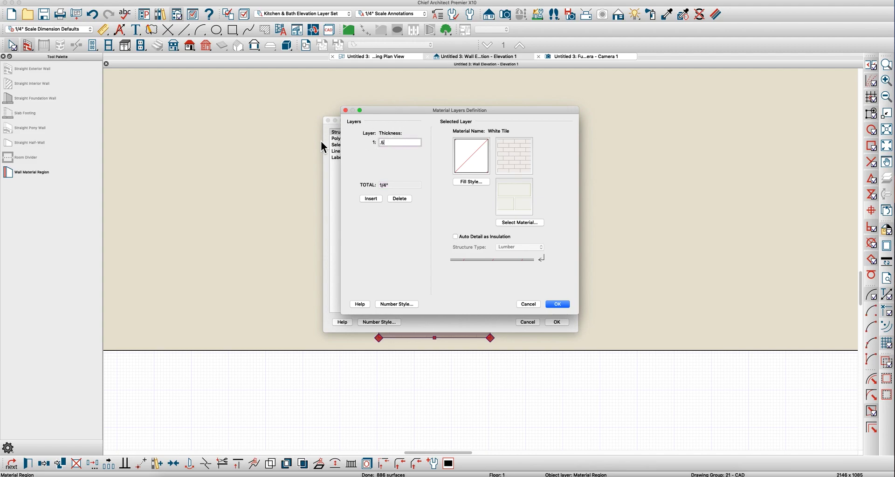
{"action": "key", "text": "Tab"}
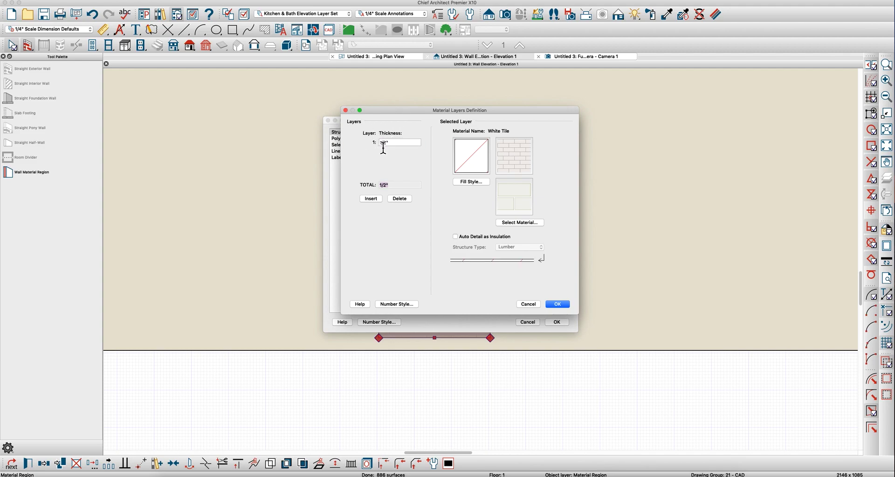
Accept the layer definition, turn off cutting the parent object's finish layers, and apply the region's specification
{"action": "left_click", "coordinate": [566, 305]}
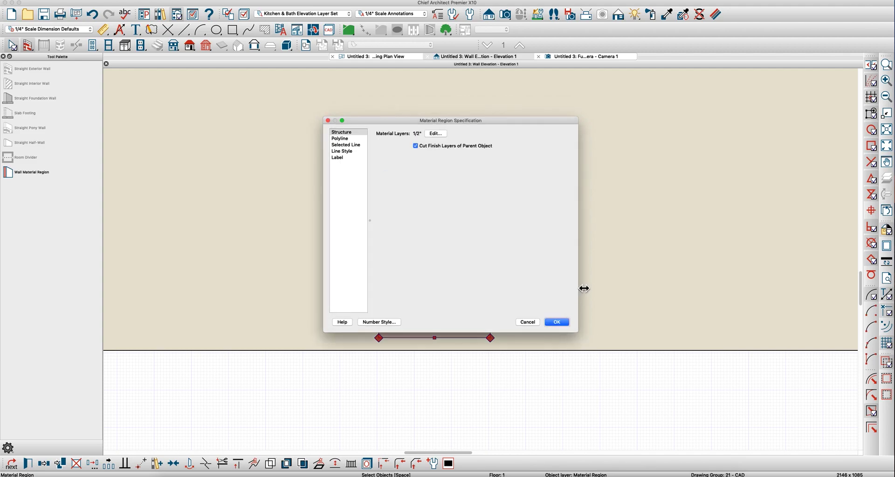
{"action": "left_click", "coordinate": [446, 147]}
{"action": "left_click", "coordinate": [555, 322]}
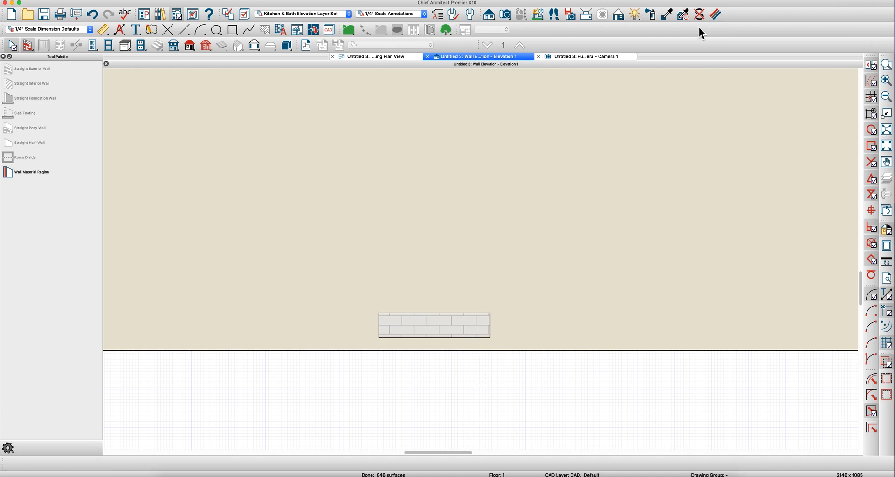
Open the library and expand the manufacturer catalogs down to DalTile's Porcelain collections
{"action": "key", "text": "super+l"}
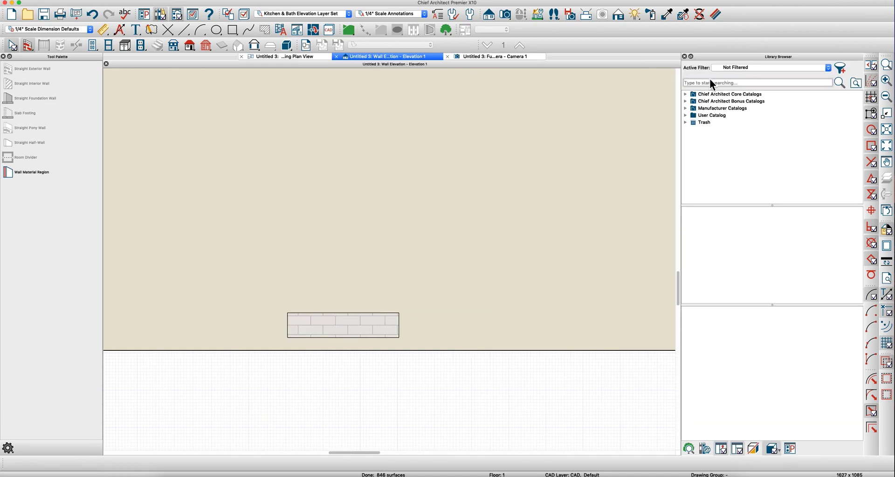
{"action": "left_click", "coordinate": [689, 110]}
{"action": "scroll", "coordinate": [700, 176], "scroll_direction": "down", "scroll_amount": 5}
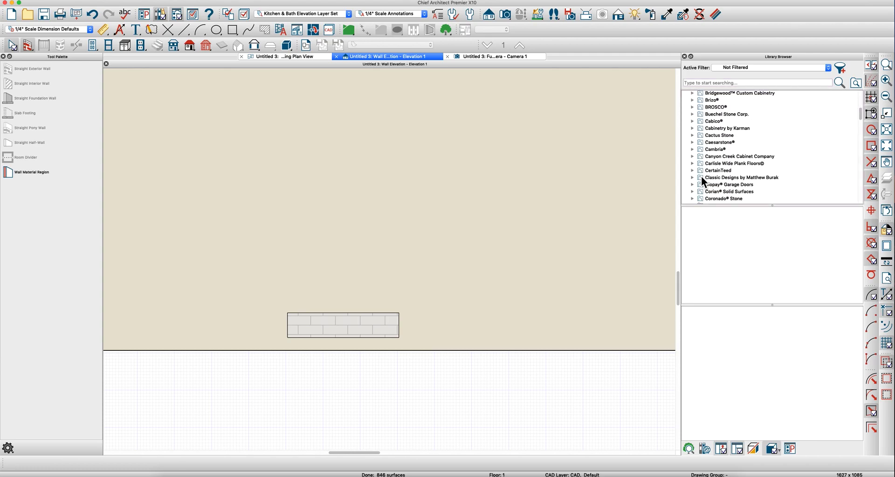
{"action": "scroll", "coordinate": [701, 177], "scroll_direction": "down", "scroll_amount": 5}
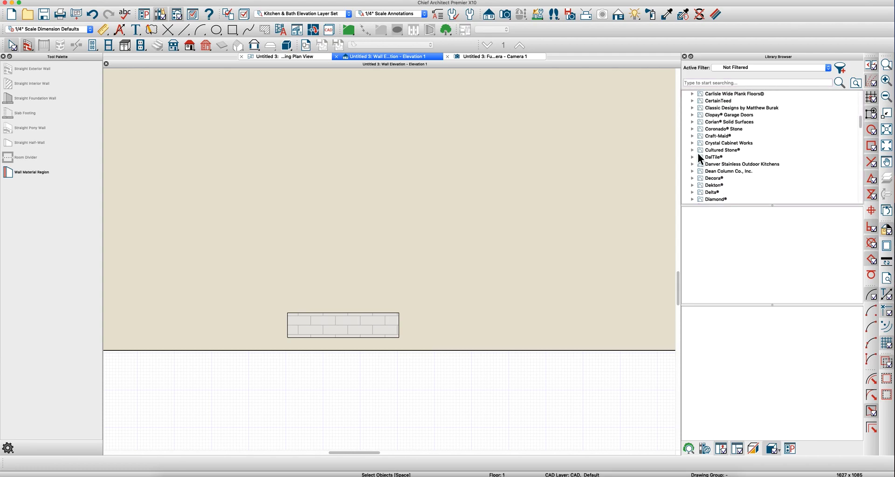
{"action": "left_click", "coordinate": [692, 157]}
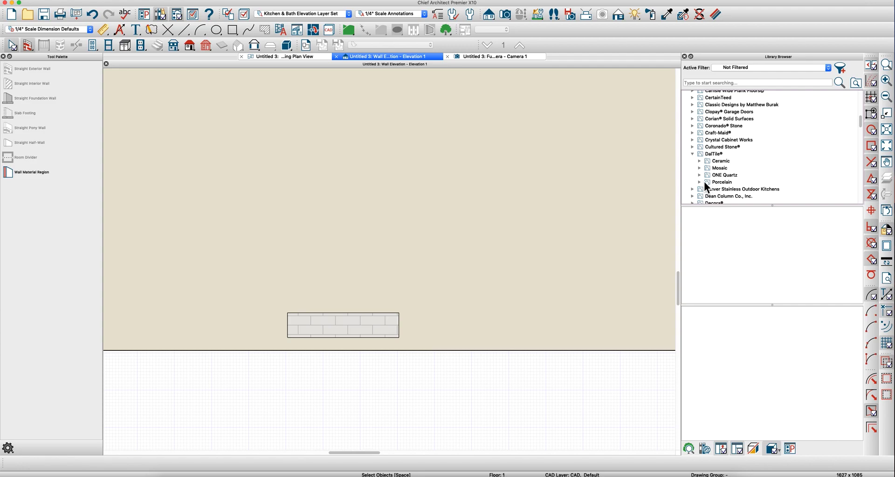
{"action": "left_click", "coordinate": [703, 182]}
Examine the tiles in the Acacia Valley, Alessi, Avondale and Ayers Rock porcelain collections
{"action": "scroll", "coordinate": [704, 183], "scroll_direction": "down", "scroll_amount": 6}
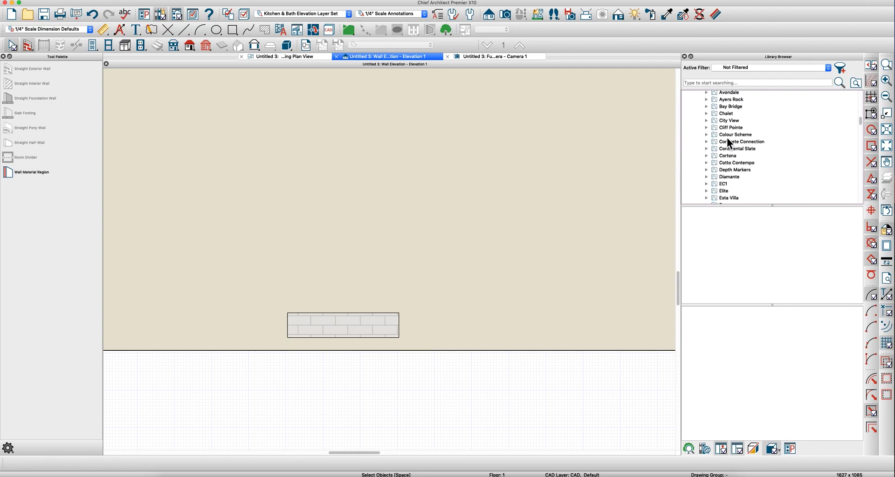
{"action": "scroll", "coordinate": [727, 140], "scroll_direction": "up", "scroll_amount": 3}
{"action": "left_click", "coordinate": [720, 137]}
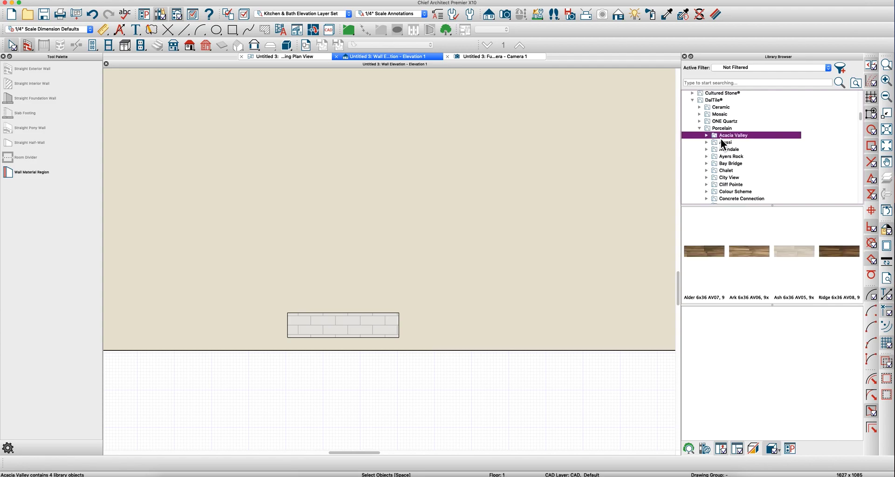
{"action": "key", "text": "Right"}
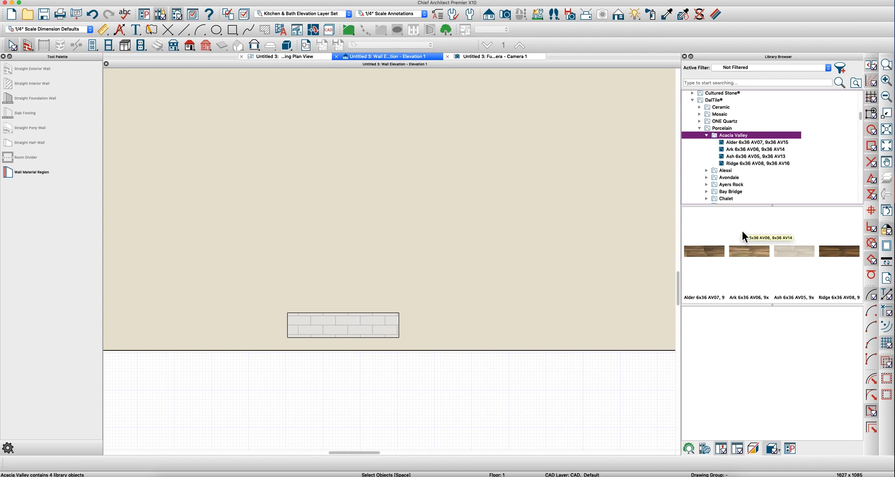
{"action": "key", "text": "Down"}
{"action": "key", "text": "Down"}
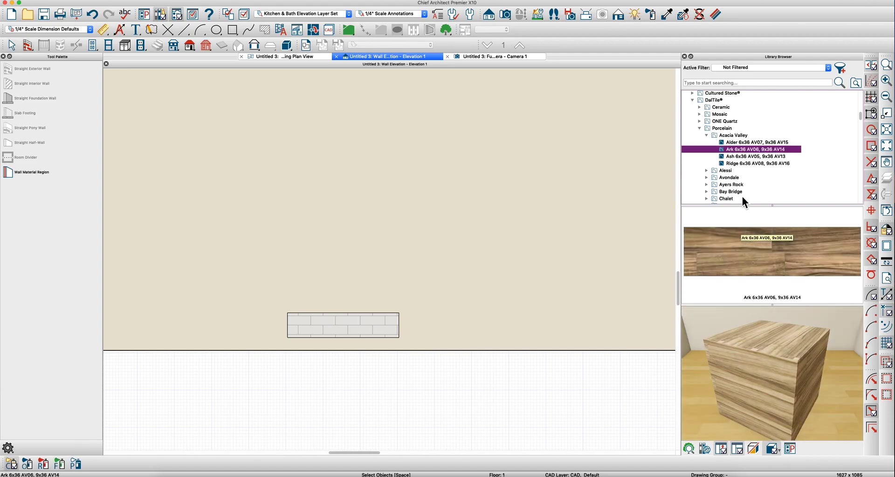
{"action": "left_click", "coordinate": [730, 171]}
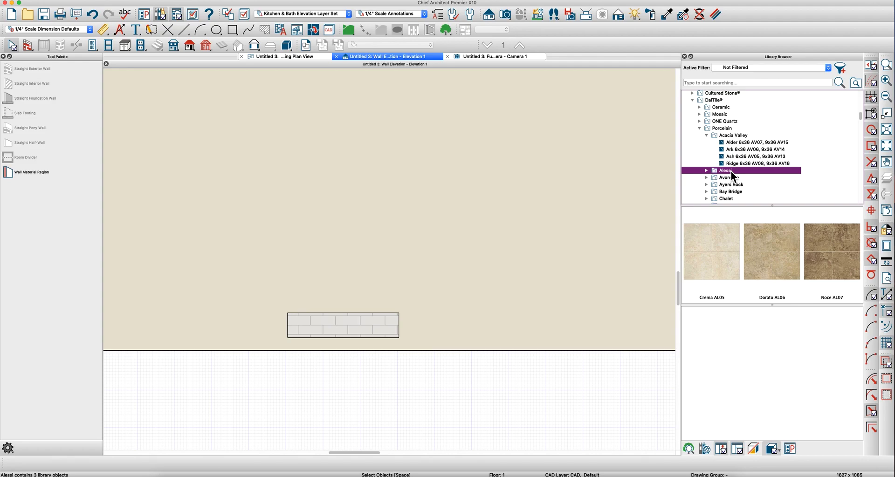
{"action": "key", "text": "Down"}
{"action": "key", "text": "Down"}
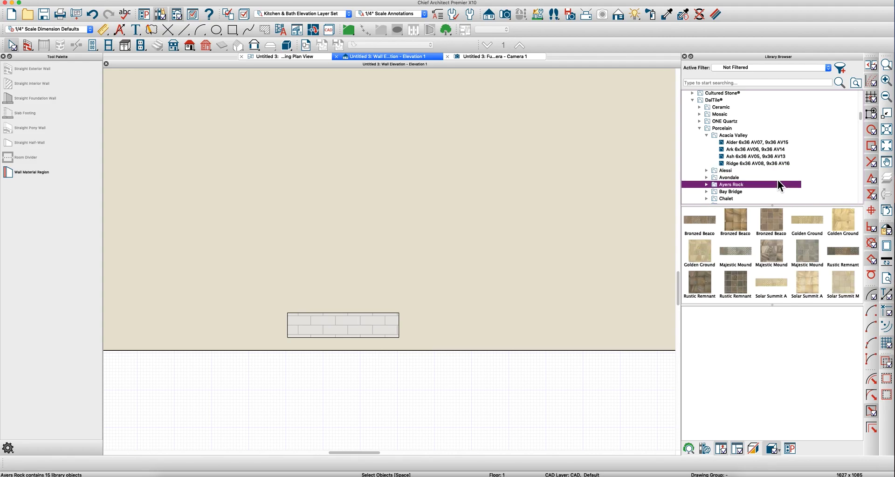
Examine the individual tiles in DalTile's Bay Bridge porcelain collection
{"action": "key", "text": "Down"}
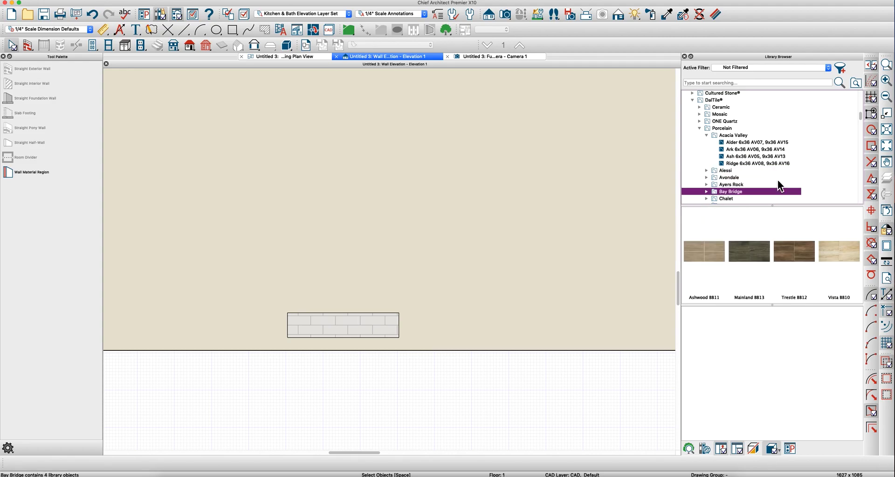
{"action": "scroll", "coordinate": [777, 179], "scroll_direction": "down", "scroll_amount": 1}
{"action": "key", "text": "Right"}
{"action": "key", "text": "Down"}
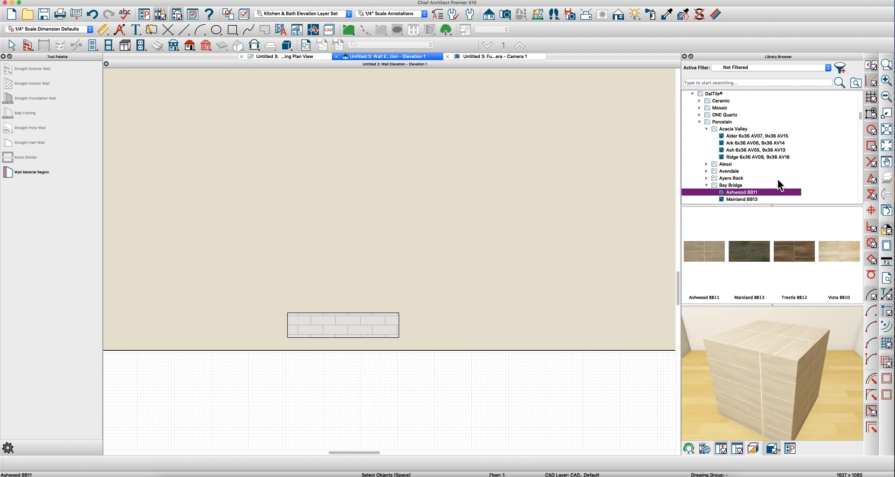
{"action": "scroll", "coordinate": [777, 179], "scroll_direction": "down", "scroll_amount": 5}
{"action": "scroll", "coordinate": [776, 166], "scroll_direction": "up", "scroll_amount": 2}
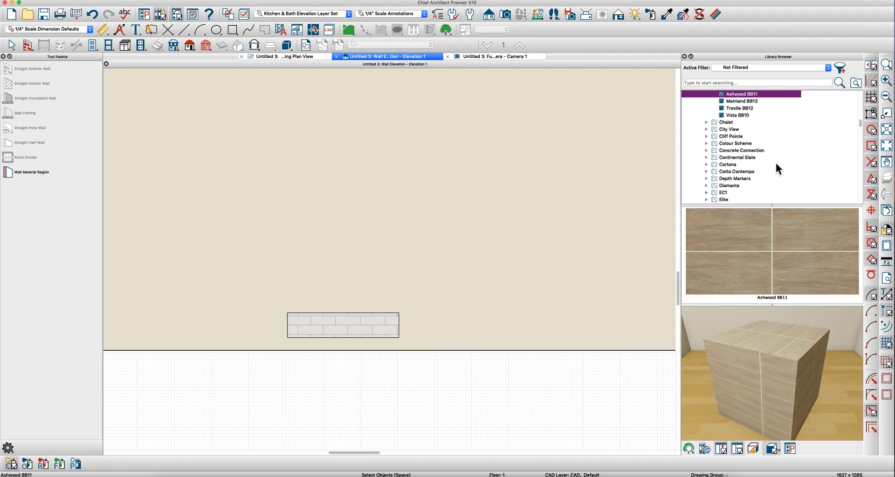
{"action": "key", "text": "Down"}
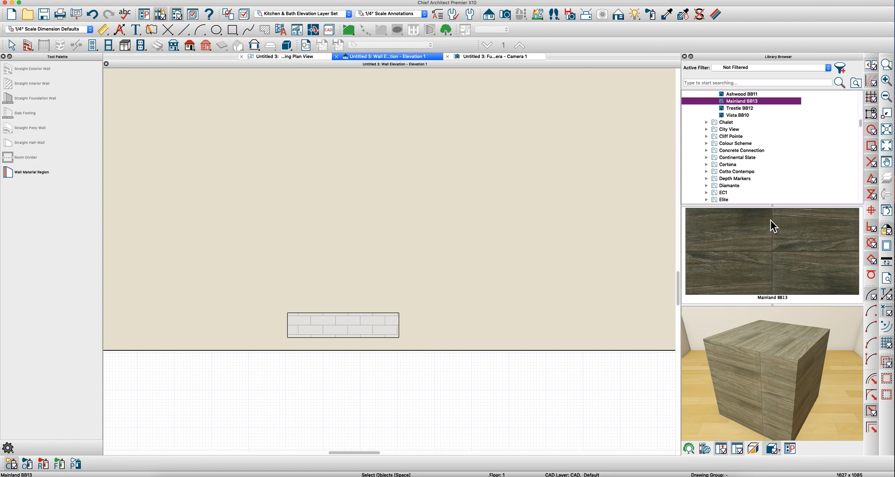
{"action": "key", "text": "Down"}
{"action": "key", "text": "Down"}
{"action": "key", "text": "Down"}
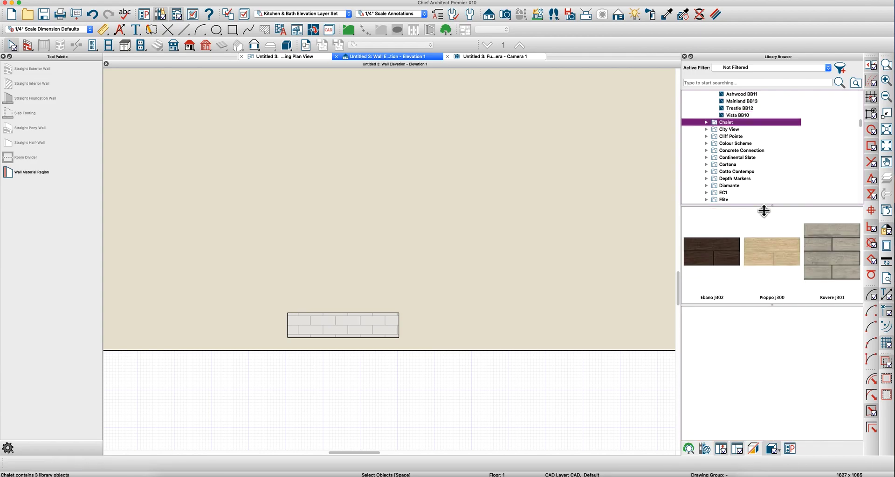
Examine the tile thumbnails of the porcelain collections from Chalet through Diamante
{"action": "key", "text": "Down"}
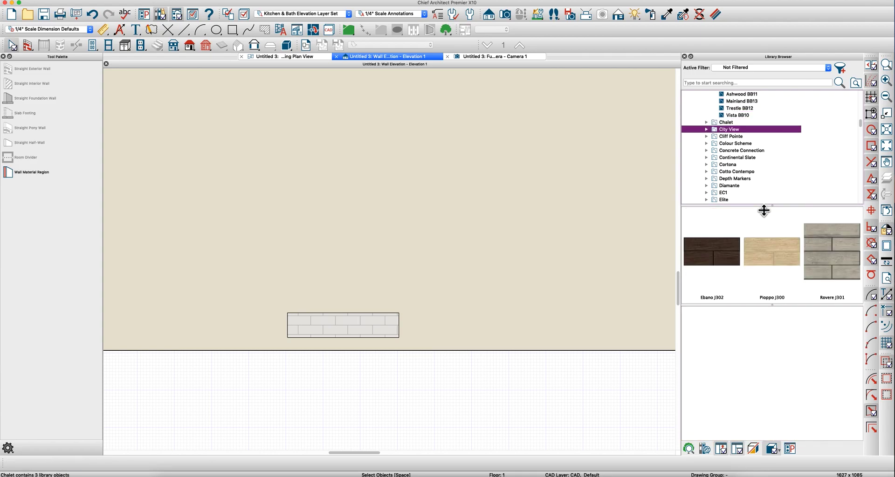
{"action": "key", "text": "Down"}
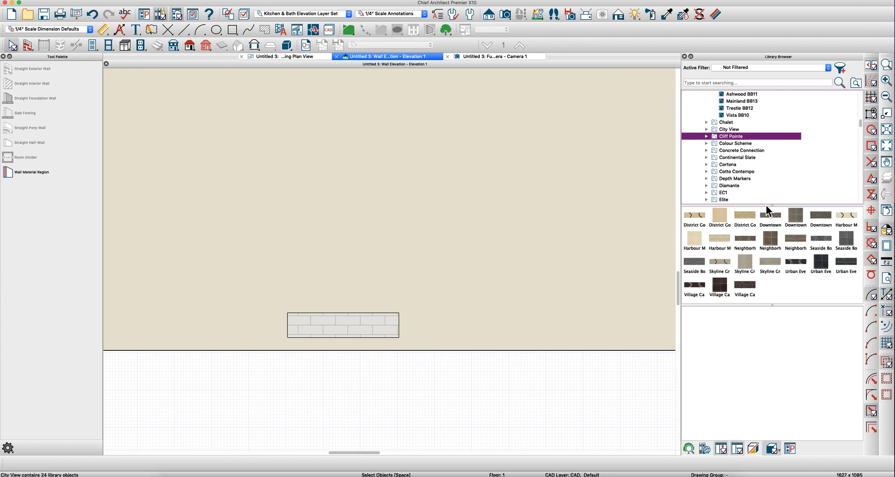
{"action": "key", "text": "Down"}
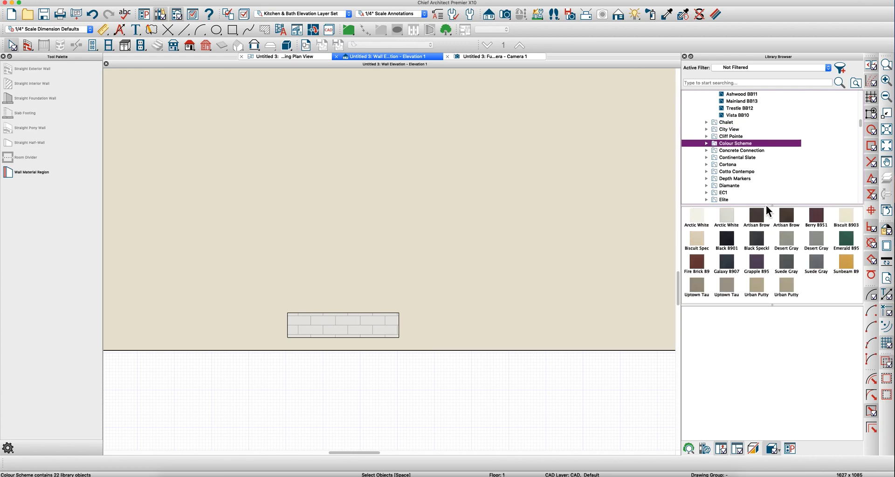
{"action": "key", "text": "Down"}
{"action": "key", "text": "Down"}
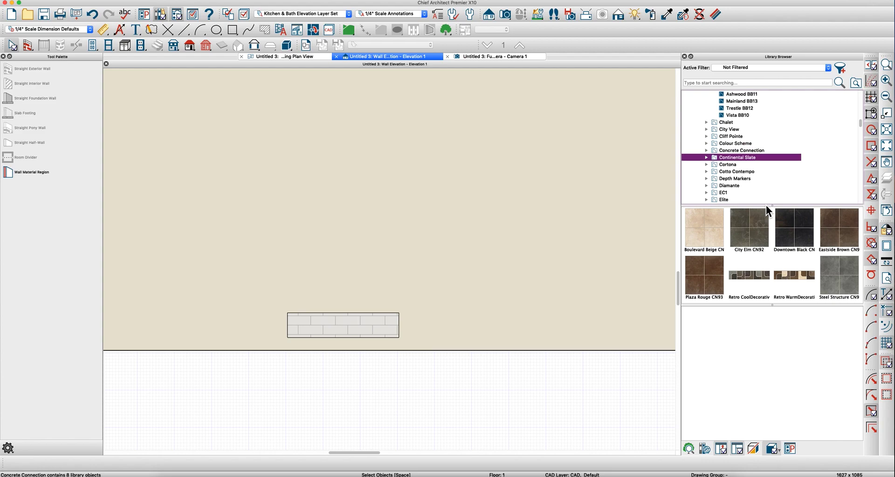
{"action": "key", "text": "Down"}
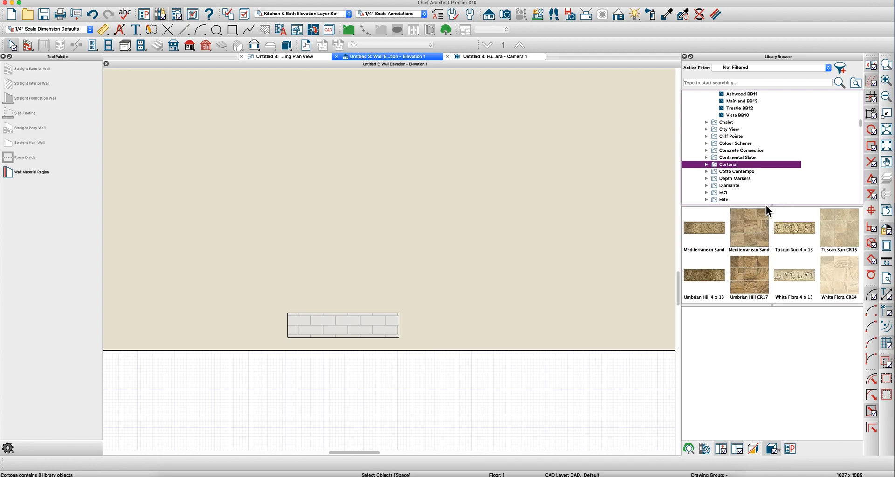
{"action": "key", "text": "Down"}
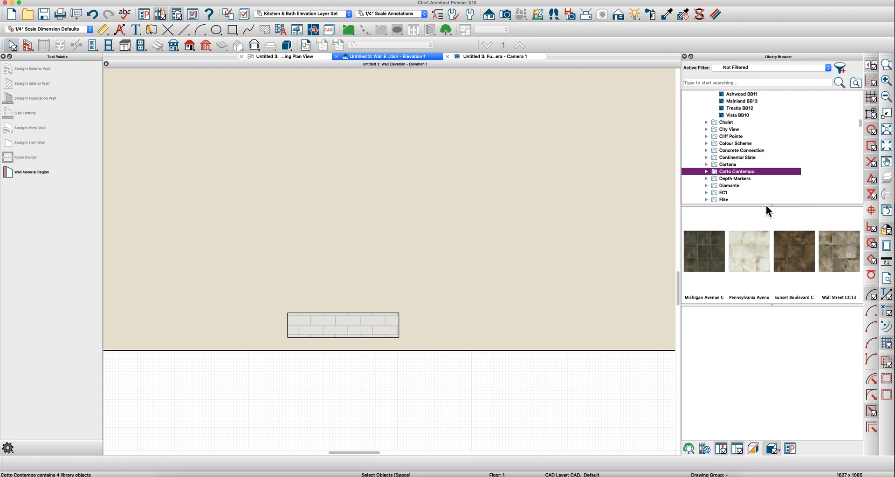
Expand the Diamante collection, go through its tiles and choose the Grigio P021 material
{"action": "key", "text": "Down"}
{"action": "key", "text": "Down"}
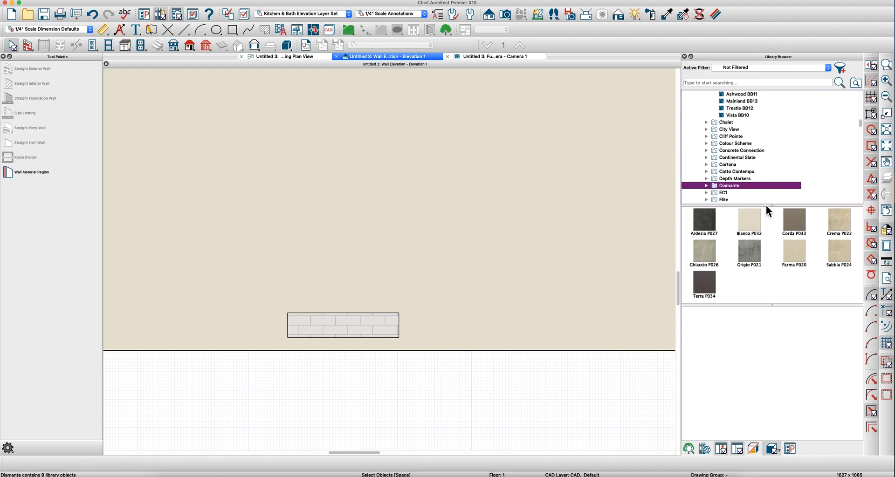
{"action": "key", "text": "Right"}
{"action": "key", "text": "Down"}
{"action": "key", "text": "Down"}
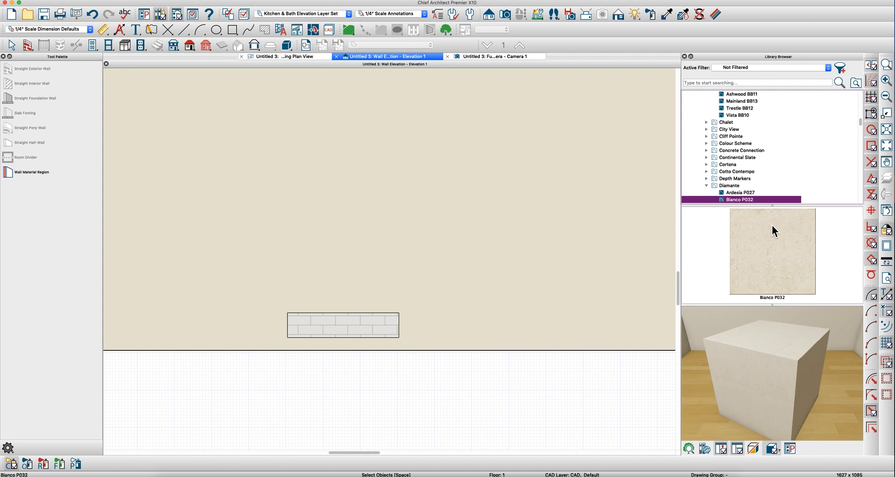
{"action": "scroll", "coordinate": [753, 189], "scroll_direction": "down", "scroll_amount": 3}
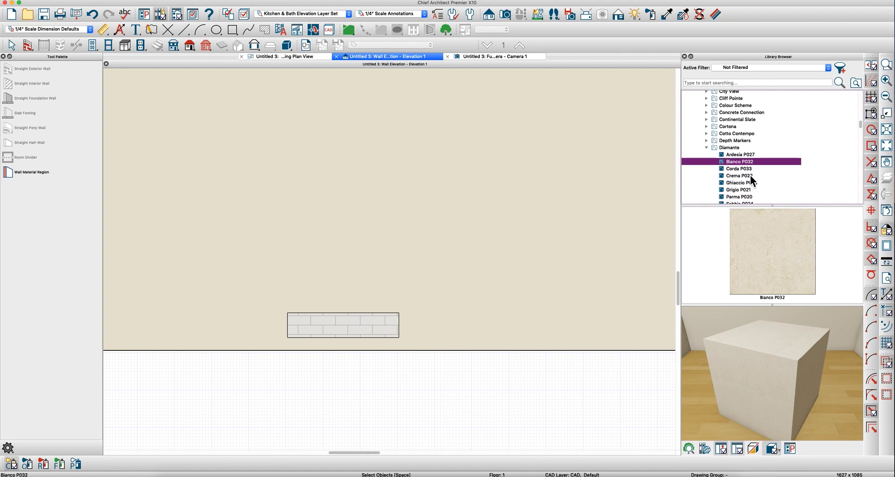
{"action": "key", "text": "Down"}
{"action": "key", "text": "Down"}
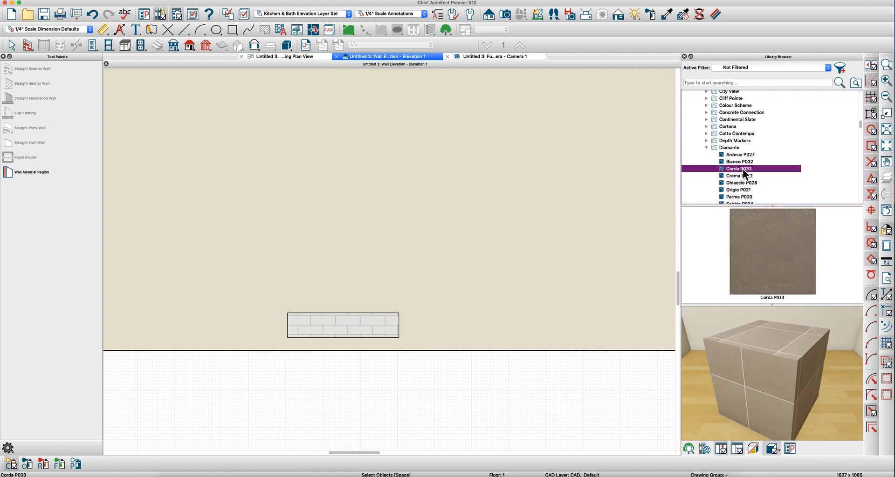
{"action": "key", "text": "Down"}
{"action": "scroll", "coordinate": [742, 169], "scroll_direction": "down", "scroll_amount": 1}
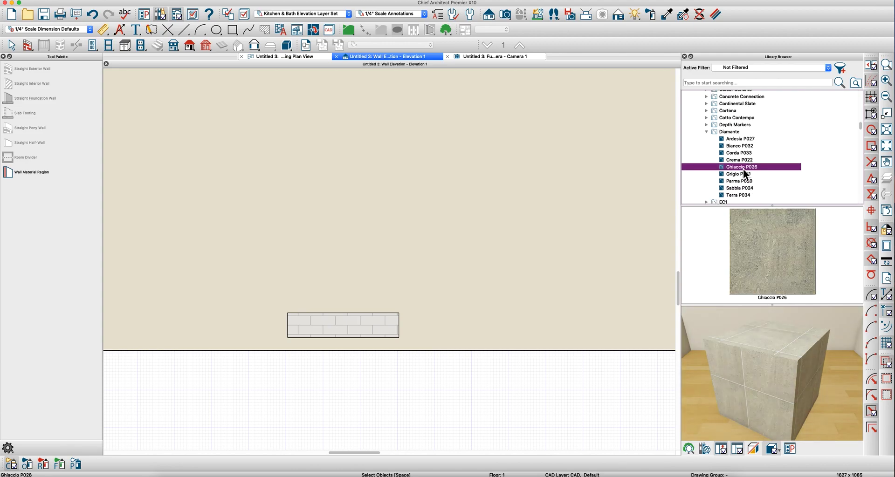
{"action": "key", "text": "Down"}
{"action": "scroll", "coordinate": [771, 190], "scroll_direction": "down", "scroll_amount": 3}
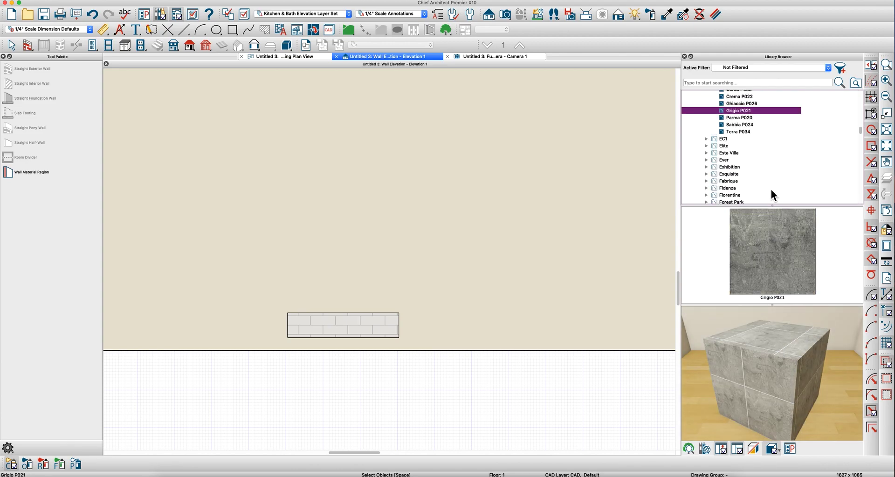
Switch to the 3D camera view and paint the white plank region with the Grigio P021 material
{"action": "left_click", "coordinate": [479, 57]}
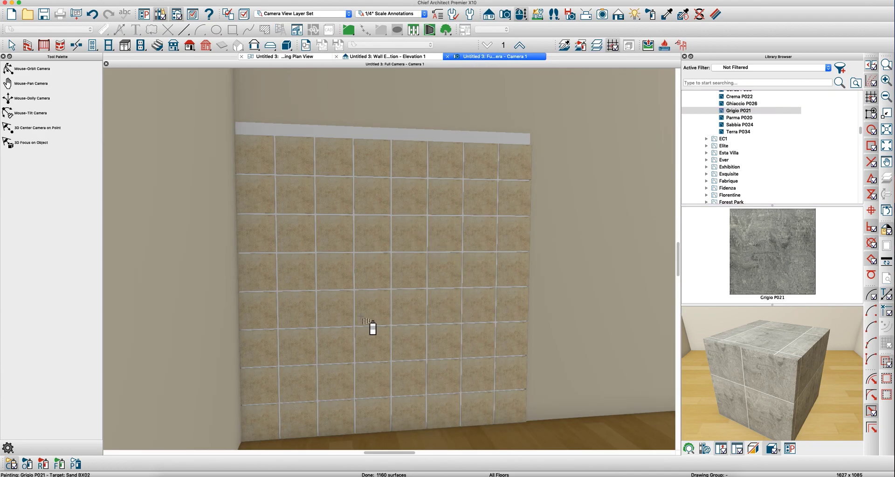
{"action": "scroll", "coordinate": [330, 317], "scroll_direction": "down", "scroll_amount": 3}
{"action": "scroll", "coordinate": [654, 350], "scroll_direction": "up", "scroll_amount": 3}
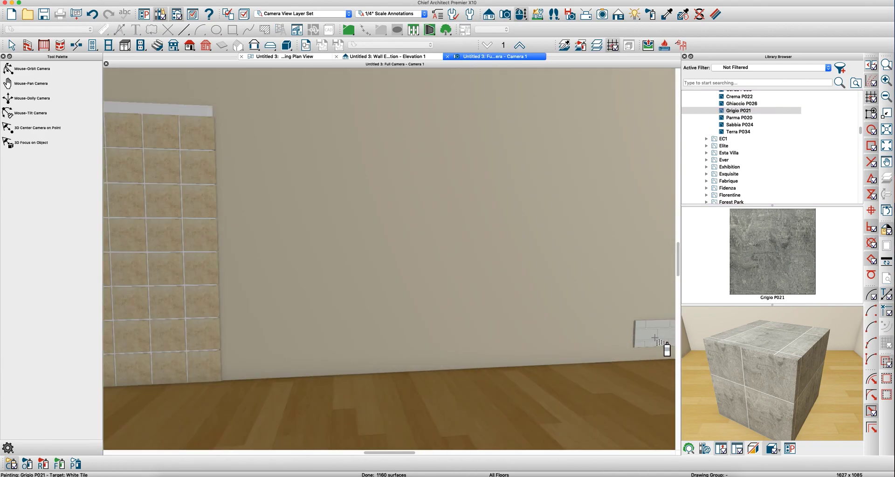
{"action": "left_click", "coordinate": [655, 337]}
{"action": "key", "text": "Escape"}
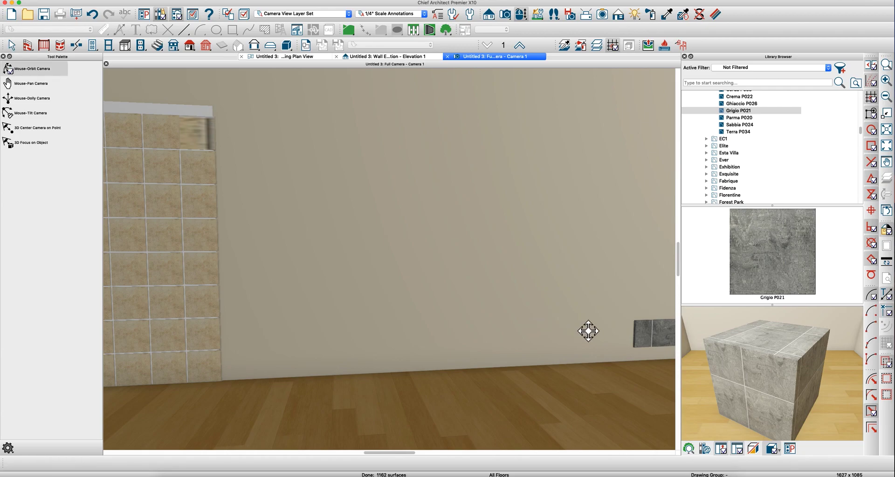
Adjust the plank's Grigio P021 material definition so its texture uses Stretch to Fit
{"action": "middle_click_drag", "start_coordinate": [588, 331], "coordinate": [232, 302]}
{"action": "scroll", "coordinate": [485, 338], "scroll_direction": "up", "scroll_amount": 2}
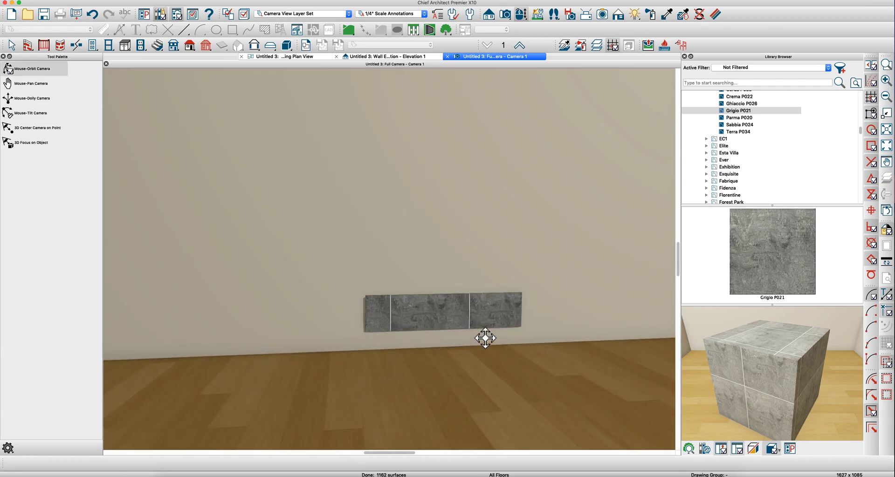
{"action": "left_click", "coordinate": [715, 14]}
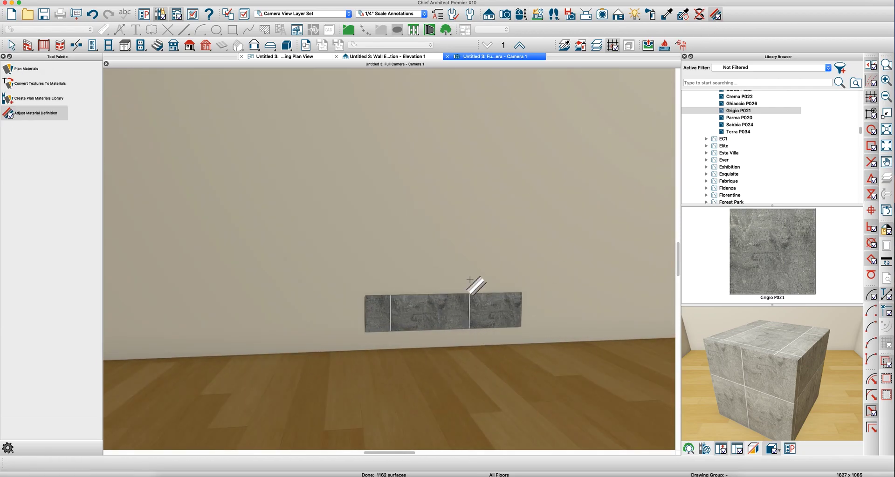
{"action": "left_click", "coordinate": [451, 321]}
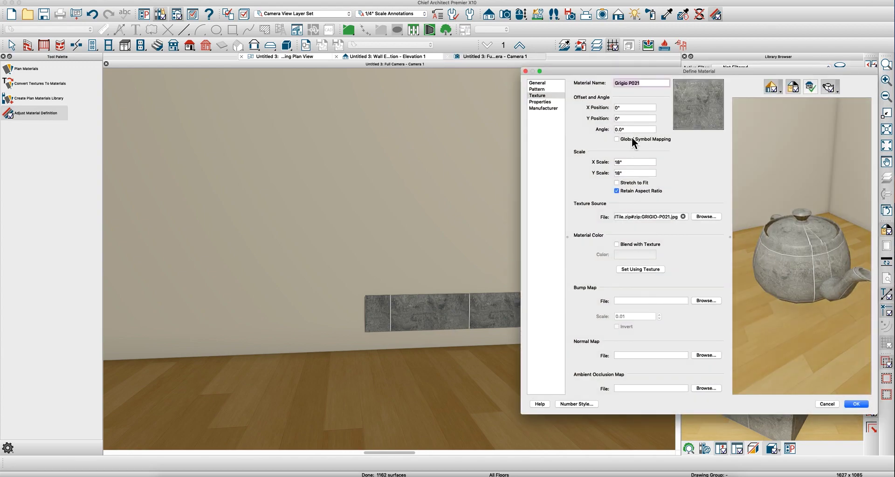
{"action": "left_click", "coordinate": [633, 182]}
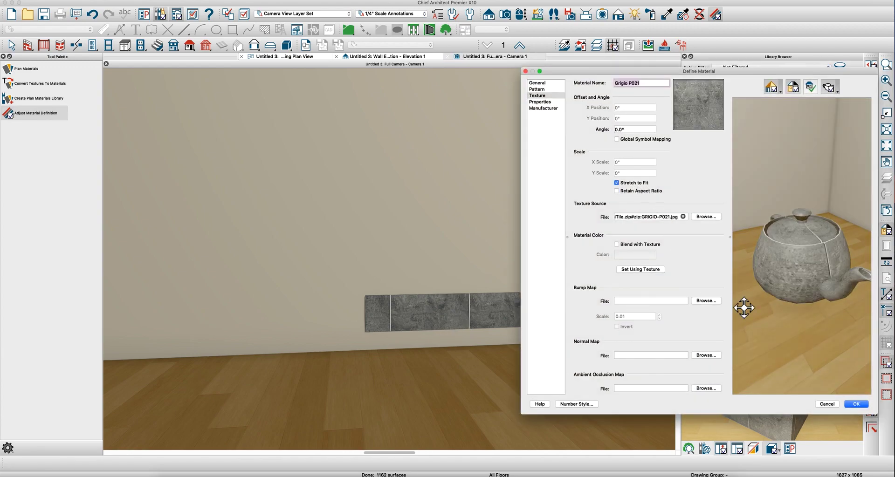
{"action": "left_click", "coordinate": [859, 407]}
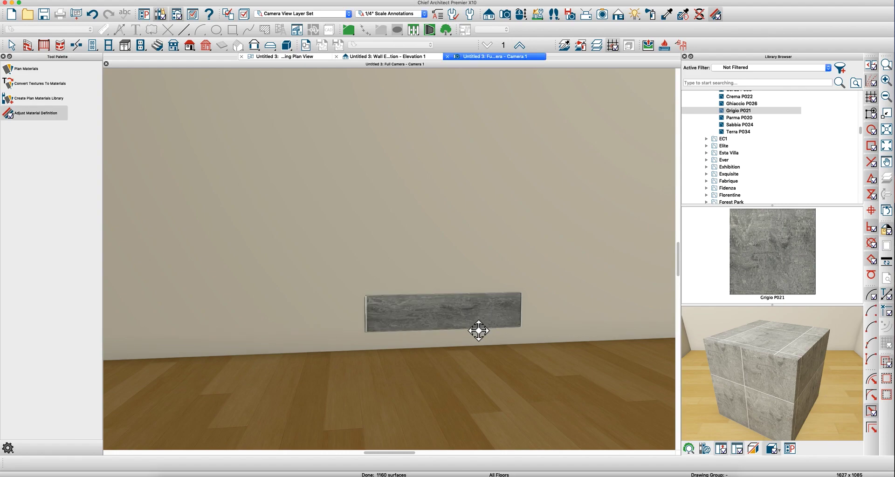
Inspect the plank tile's stretched texture and edges up close from several camera angles
{"action": "key", "text": "o"}
{"action": "mouse_move", "coordinate": [459, 325]}
{"action": "left_mouse_down"}
{"action": "mouse_move", "coordinate": [432, 318]}
{"action": "mouse_move", "coordinate": [451, 322]}
{"action": "left_mouse_up"}
{"action": "middle_click_drag", "start_coordinate": [451, 322], "coordinate": [428, 329]}
{"action": "scroll", "coordinate": [592, 327], "scroll_direction": "up", "scroll_amount": 3}
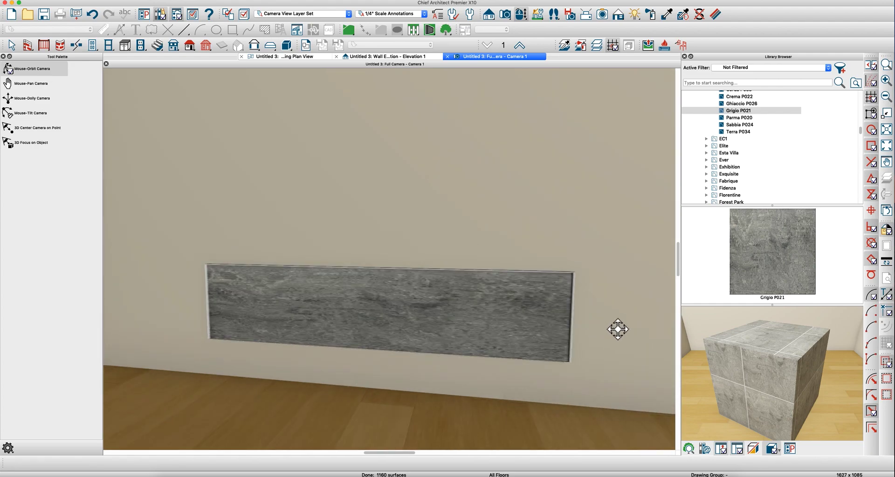
{"action": "scroll", "coordinate": [617, 329], "scroll_direction": "down", "scroll_amount": 2}
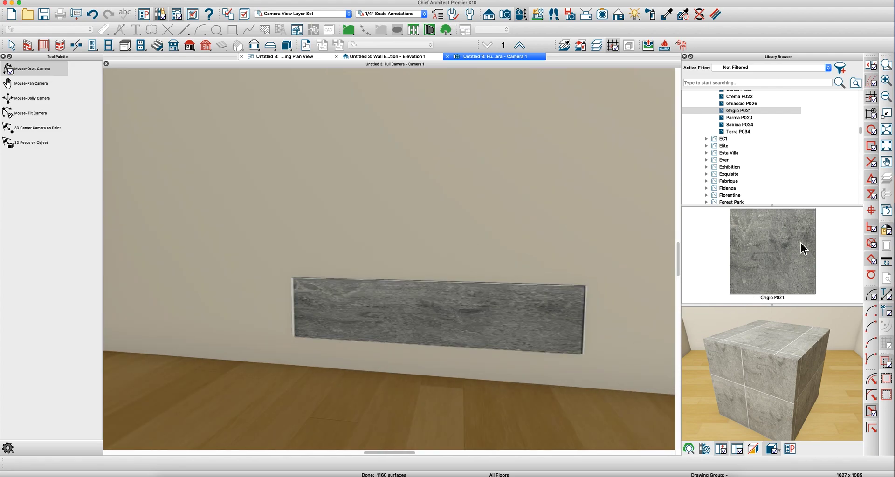
{"action": "middle_click_drag", "start_coordinate": [579, 339], "coordinate": [518, 330]}
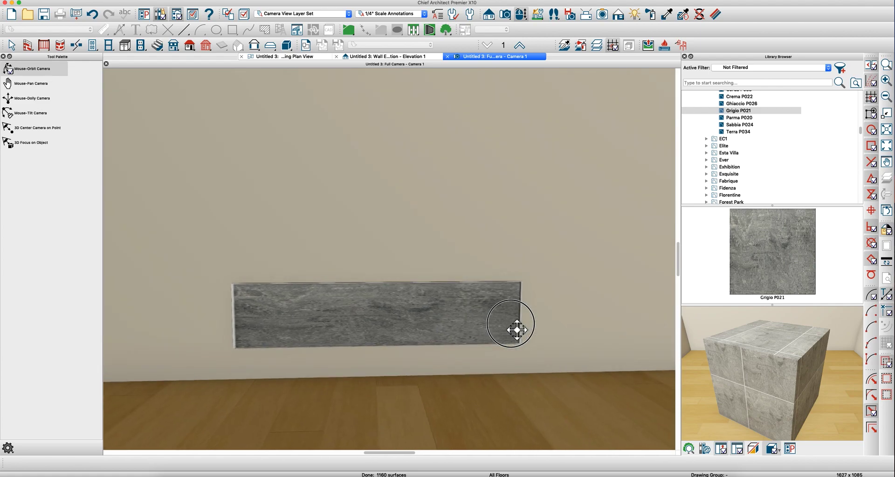
{"action": "scroll", "coordinate": [516, 329], "scroll_direction": "down", "scroll_amount": 3}
Move the plank region straight down the wall to the floor
{"action": "key", "text": "space"}
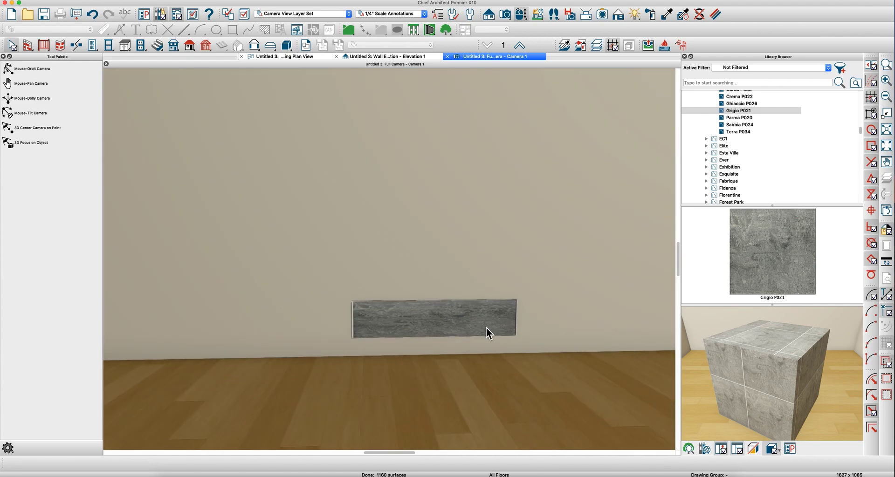
{"action": "left_click", "coordinate": [410, 321]}
{"action": "left_click_drag", "start_coordinate": [433, 321], "coordinate": [434, 339]}
{"action": "left_click", "coordinate": [396, 343]}
{"action": "scroll", "coordinate": [368, 349], "scroll_direction": "down", "scroll_amount": 2}
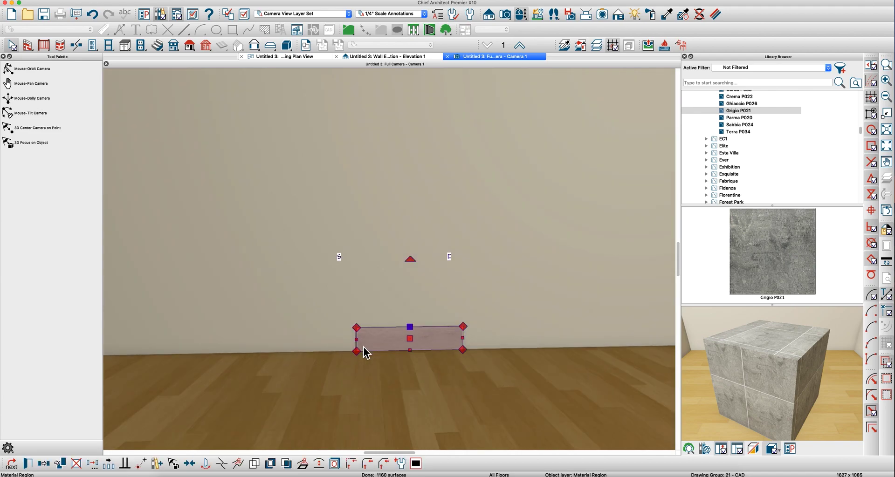
{"action": "left_click", "coordinate": [77, 465]}
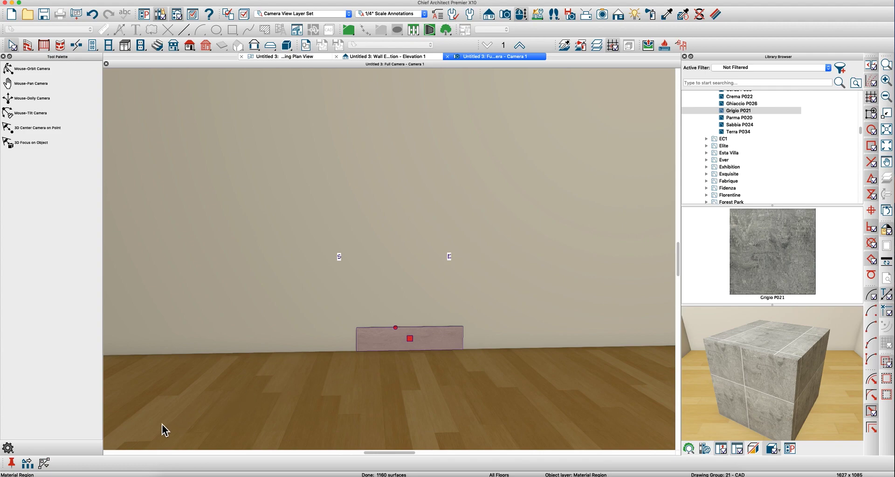
{"action": "left_click", "coordinate": [403, 344]}
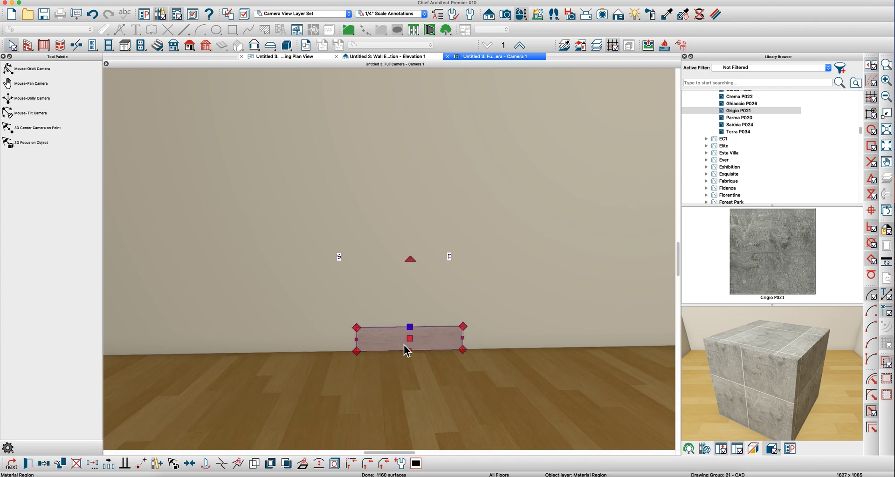
{"action": "left_click", "coordinate": [400, 338]}
{"action": "double_click", "coordinate": [401, 338]}
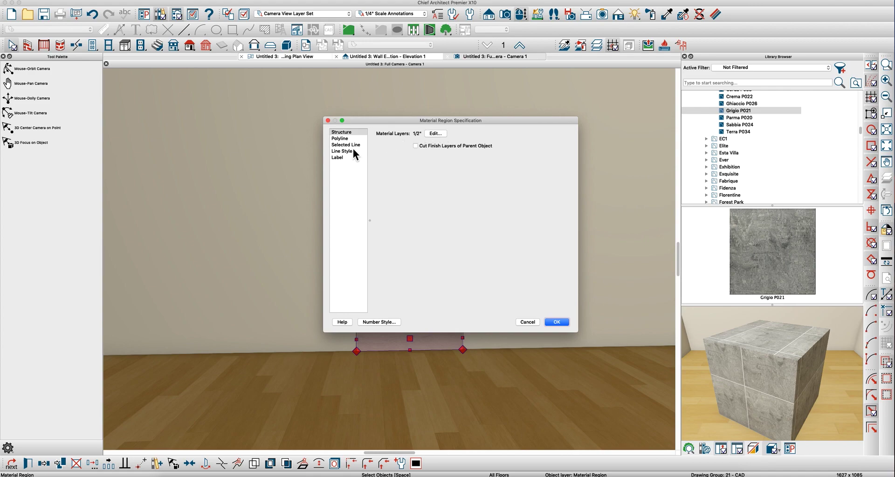
{"action": "key", "text": "Escape"}
{"action": "key", "text": "Escape"}
Set the plank region's multiple copy offsets for general objects to 36 1/4" primary and 8 1/4" secondary
{"action": "left_click", "coordinate": [430, 343]}
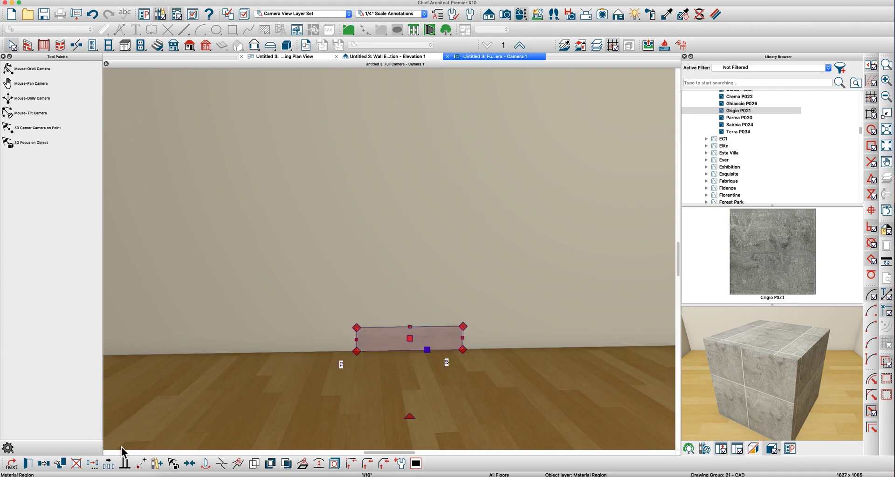
{"action": "double_click", "coordinate": [34, 461]}
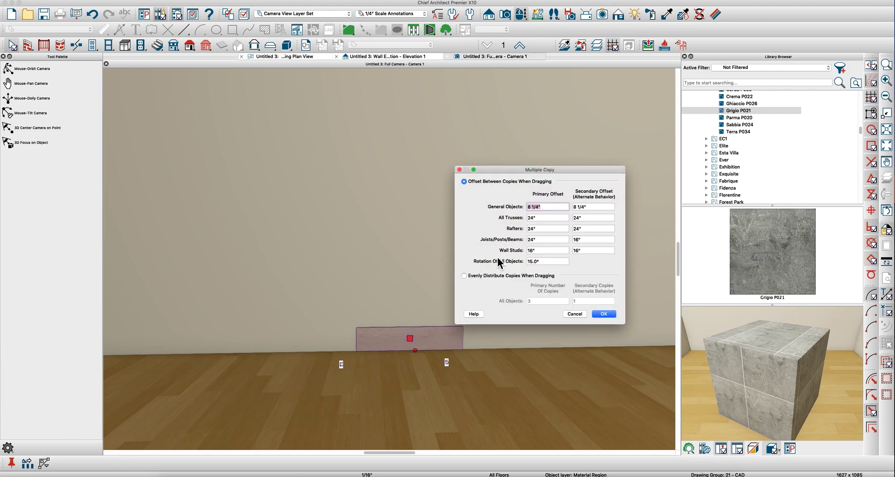
{"action": "type", "text": "36.25"}
{"action": "key", "text": "Tab"}
{"action": "type", "text": "8.25"}
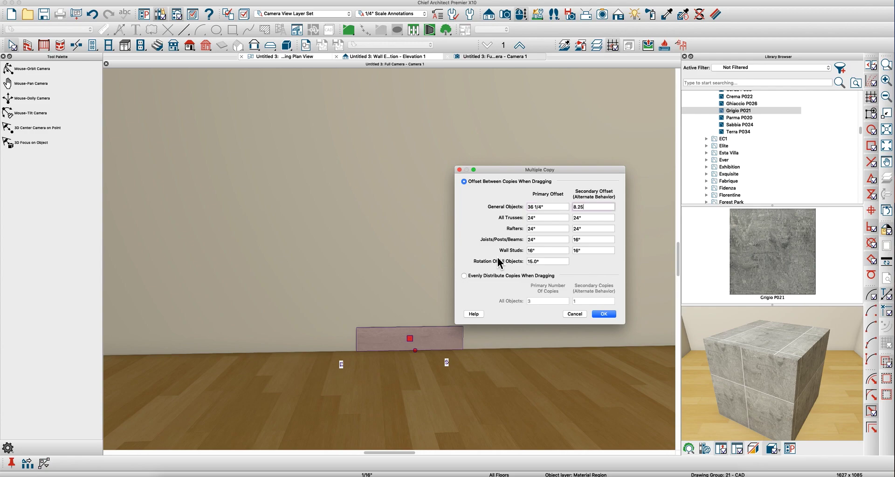
{"action": "key", "text": "Tab"}
{"action": "left_click", "coordinate": [603, 314]}
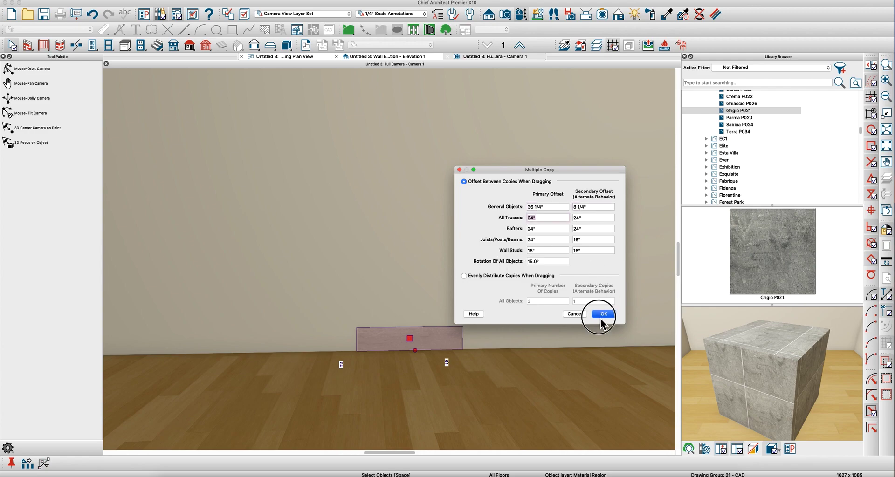
Replicate the plank across and up the wall from the floor into a grid three planks wide and seven rows high
{"action": "left_click_drag", "start_coordinate": [418, 345], "coordinate": [612, 188]}
{"action": "key", "text": "Escape"}
{"action": "scroll", "coordinate": [323, 256], "scroll_direction": "down", "scroll_amount": 2}
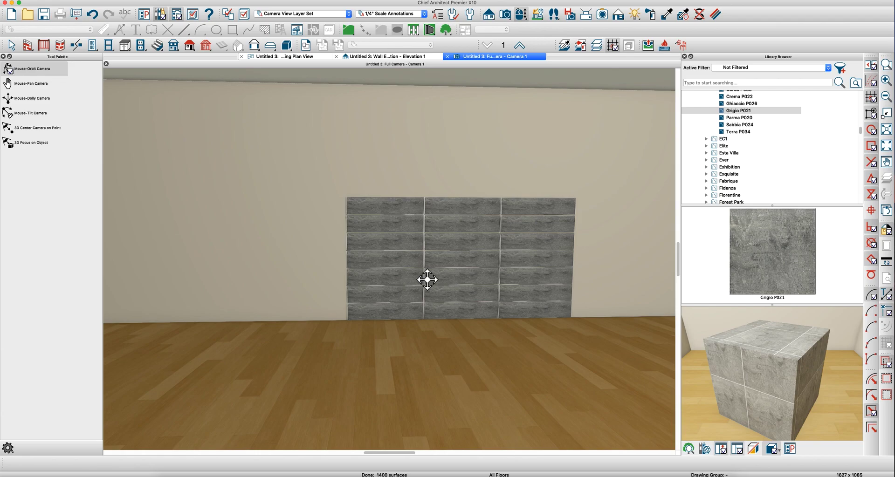
{"action": "left_click_drag", "start_coordinate": [481, 276], "coordinate": [463, 274]}
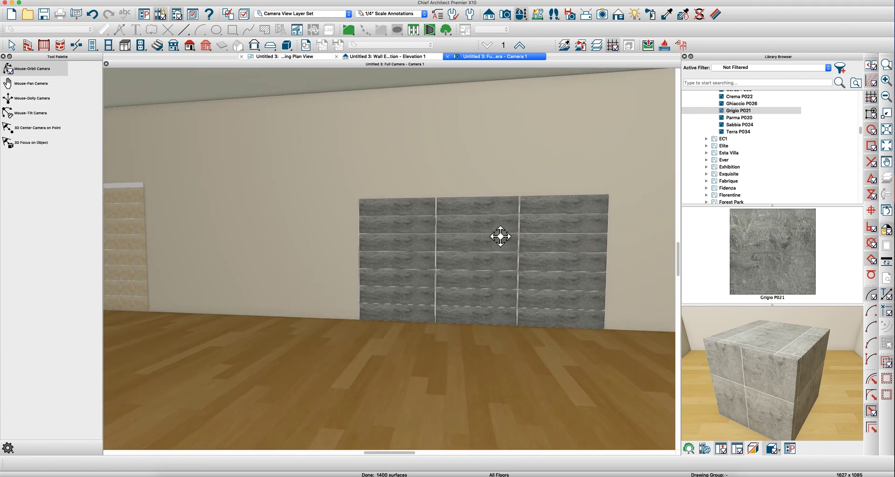
{"action": "middle_click_drag", "start_coordinate": [480, 257], "coordinate": [449, 305]}
{"action": "scroll", "coordinate": [448, 306], "scroll_direction": "up", "scroll_amount": 3}
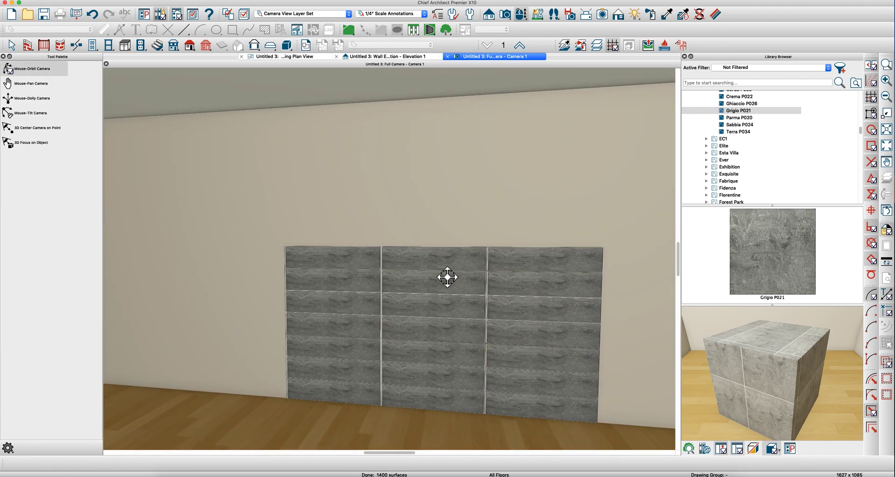
{"action": "mouse_move", "coordinate": [394, 303]}
{"action": "left_mouse_down"}
{"action": "mouse_move", "coordinate": [405, 296]}
{"action": "mouse_move", "coordinate": [373, 303]}
{"action": "mouse_move", "coordinate": [409, 301]}
{"action": "mouse_move", "coordinate": [400, 304]}
{"action": "left_mouse_up"}
{"action": "key", "text": "Escape"}
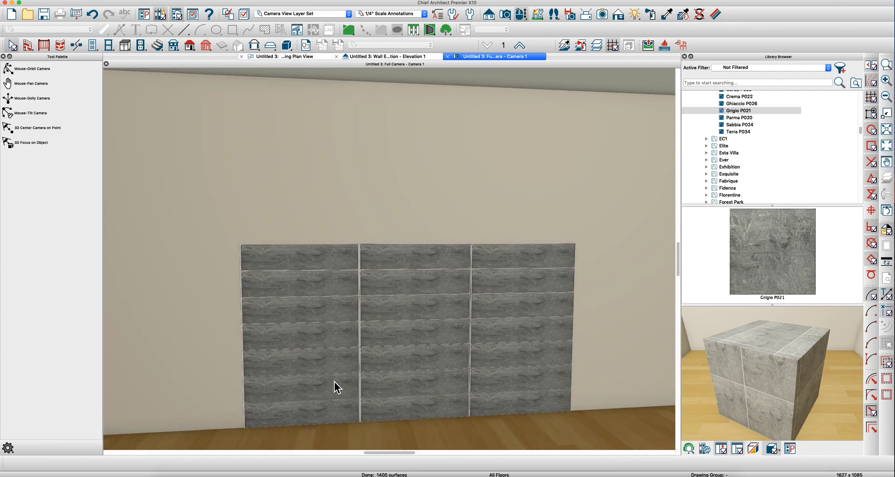
Move the three planks of the second row from the floor by an X delta of 18.125" relative to themselves
{"action": "left_click", "coordinate": [328, 386]}
{"action": "left_click", "coordinate": [407, 388], "text": "shift"}
{"action": "left_click", "coordinate": [512, 386], "text": "shift"}
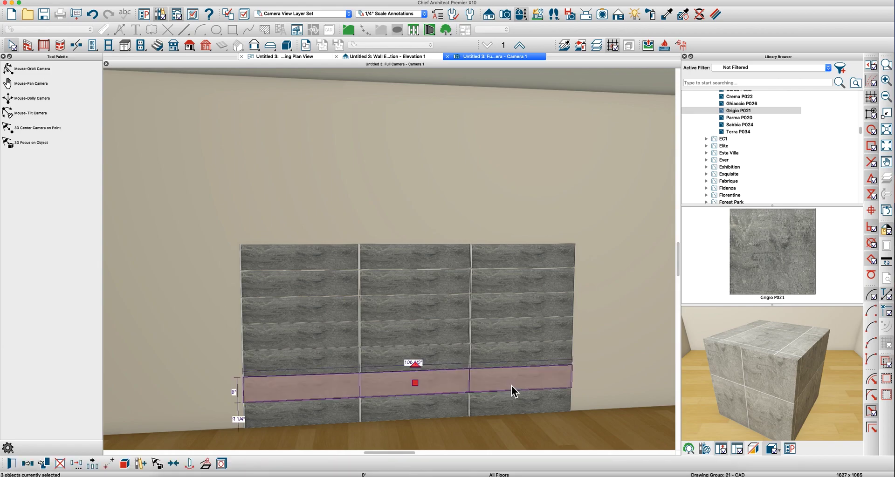
{"action": "key", "text": "super+t"}
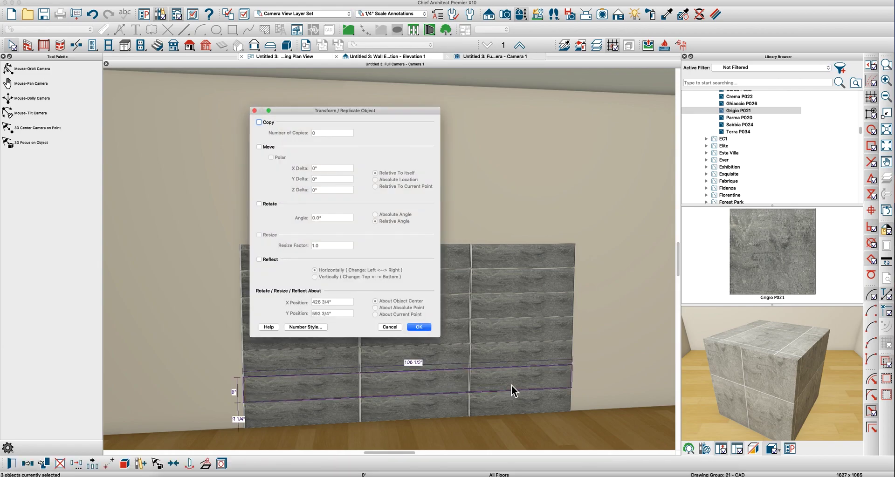
{"action": "key", "text": "space"}
{"action": "key", "text": "Tab"}
{"action": "key", "text": "Tab"}
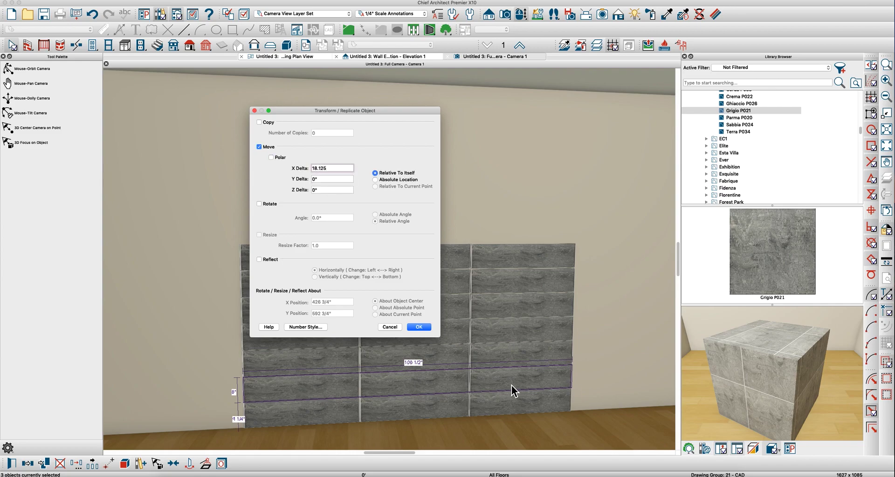
{"action": "key", "text": "Tab"}
{"action": "key", "text": "Return"}
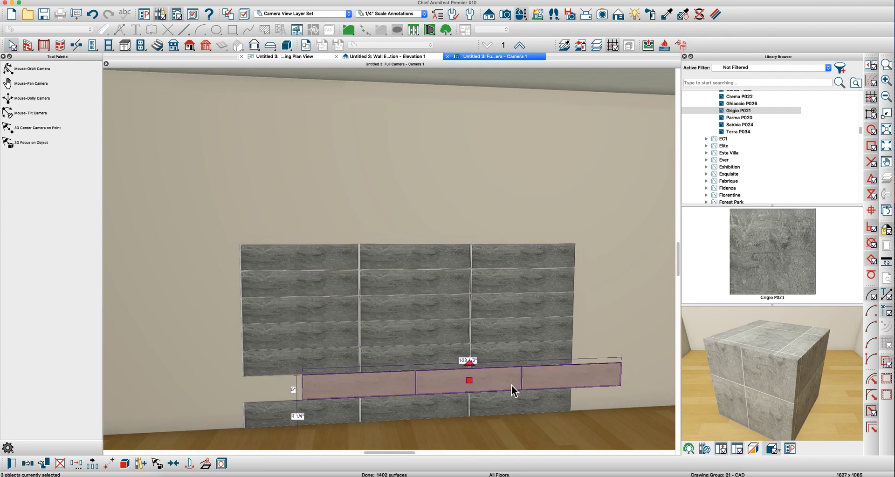
Move the planks of the fourth and sixth rows from the floor sideways to match the second row's half-plank stagger
{"action": "left_click", "coordinate": [325, 338]}
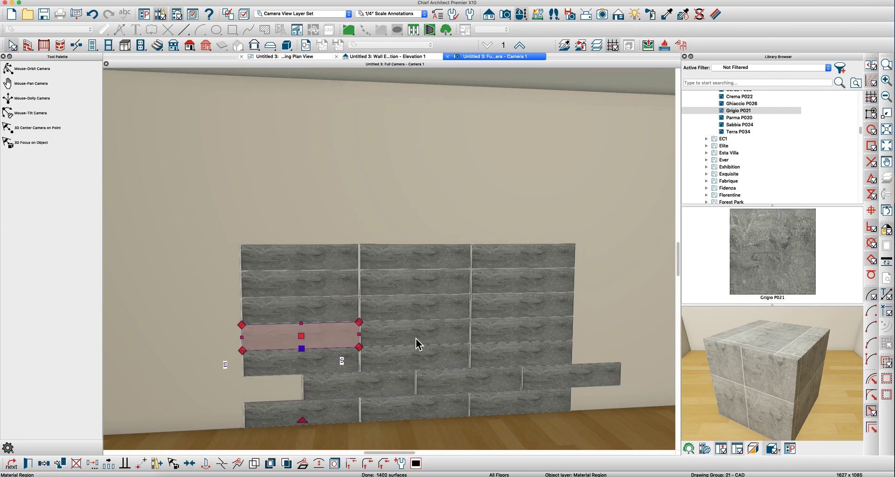
{"action": "left_click", "coordinate": [416, 338], "text": "shift"}
{"action": "left_click", "coordinate": [511, 335], "text": "shift"}
{"action": "left_click", "coordinate": [334, 284], "text": "shift"}
{"action": "left_click", "coordinate": [415, 283], "text": "shift"}
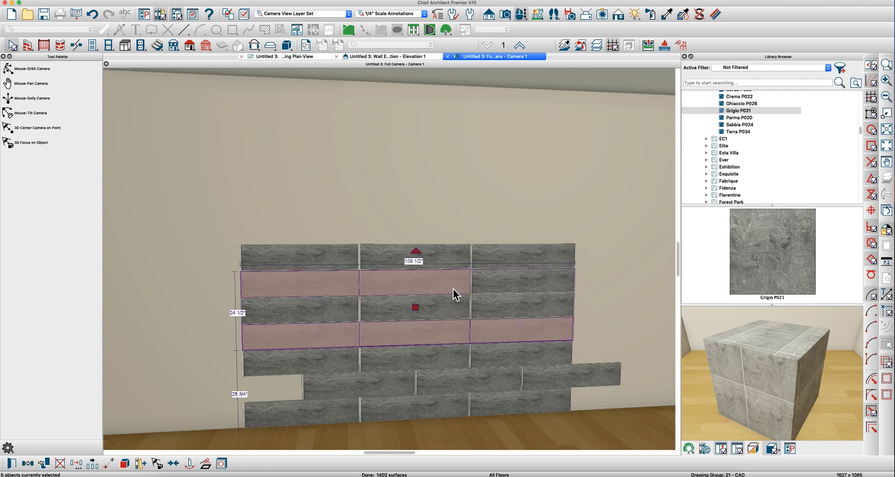
{"action": "left_click", "coordinate": [524, 292], "text": "shift"}
{"action": "key", "text": "super+t"}
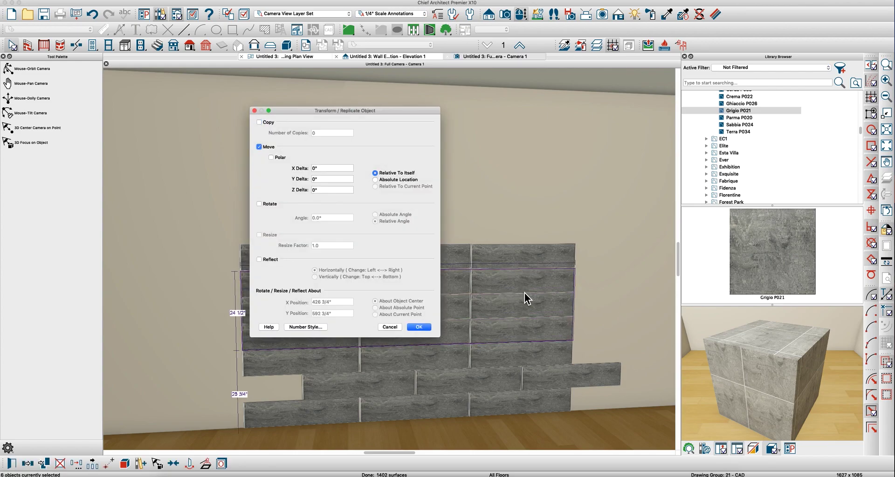
{"action": "key", "text": "Tab"}
{"action": "key", "text": "shift+Tab"}
{"action": "key", "text": "Tab"}
{"action": "key", "text": "Return"}
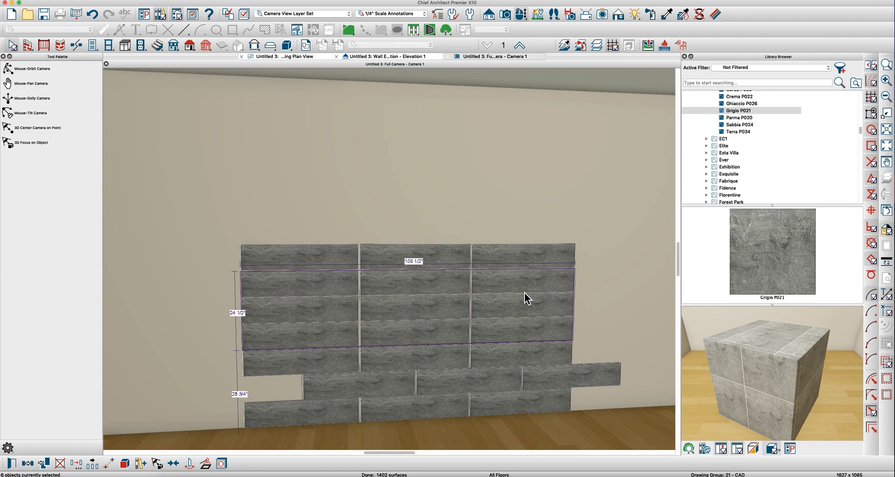
Examine the whole staggered plank layout on the wall from farther back
{"action": "key", "text": "o"}
{"action": "scroll", "coordinate": [483, 297], "scroll_direction": "down", "scroll_amount": 1}
{"action": "mouse_move", "coordinate": [483, 350]}
{"action": "left_mouse_down"}
{"action": "mouse_move", "coordinate": [469, 351]}
{"action": "mouse_move", "coordinate": [481, 339]}
{"action": "mouse_move", "coordinate": [483, 359]}
{"action": "mouse_move", "coordinate": [438, 359]}
{"action": "mouse_move", "coordinate": [484, 356]}
{"action": "left_mouse_up"}
{"action": "scroll", "coordinate": [486, 358], "scroll_direction": "down", "scroll_amount": 2}
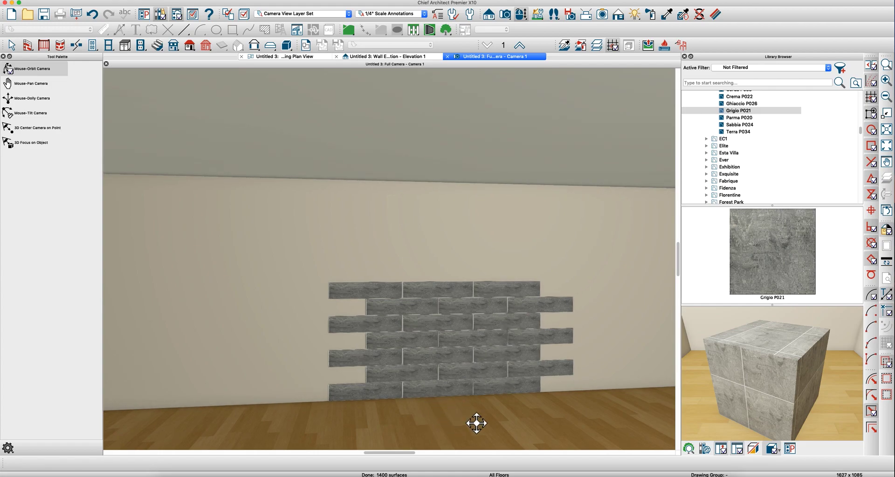
{"action": "key", "text": "space"}
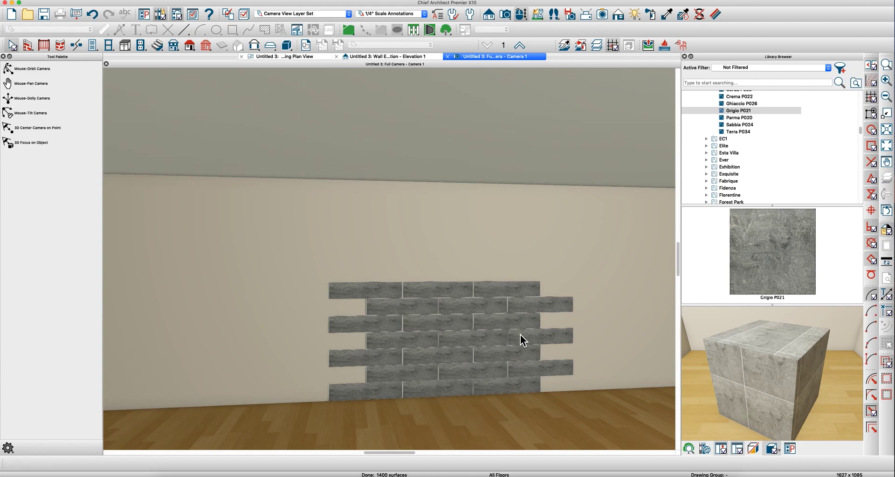